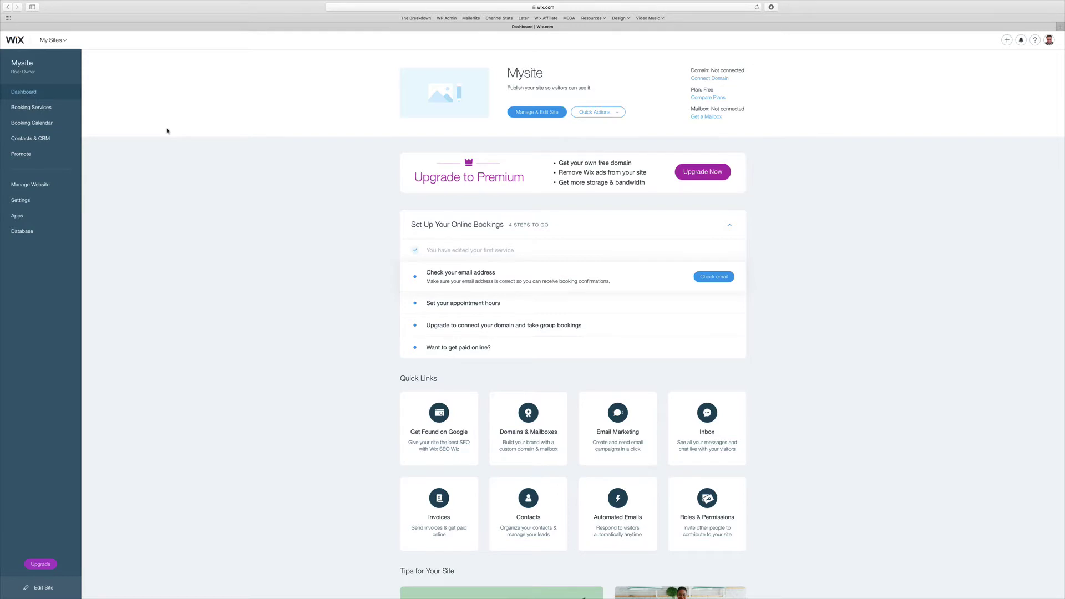
# - From My Sites, create a Business site from the Vintage Car Garage template for editing
pyautogui.click(52, 40)
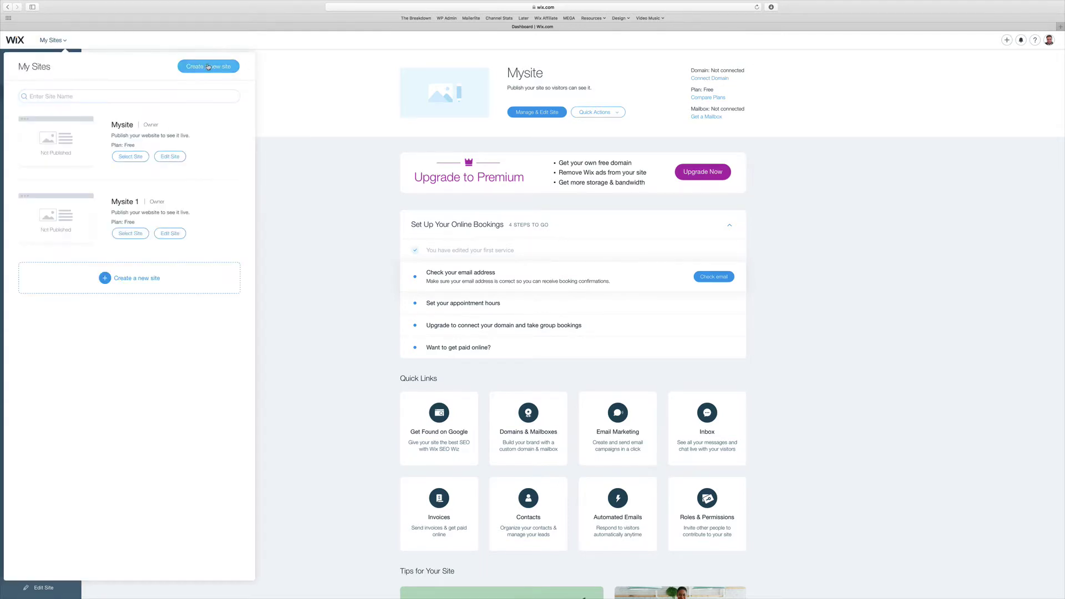
pyautogui.click(208, 66)
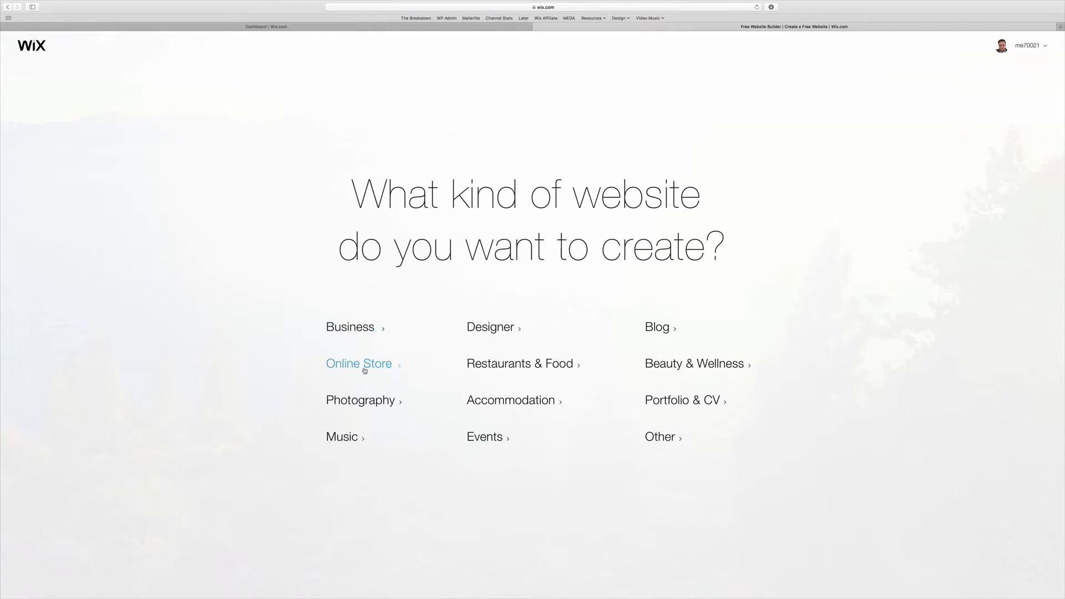
pyautogui.click(350, 326)
pyautogui.click(713, 388)
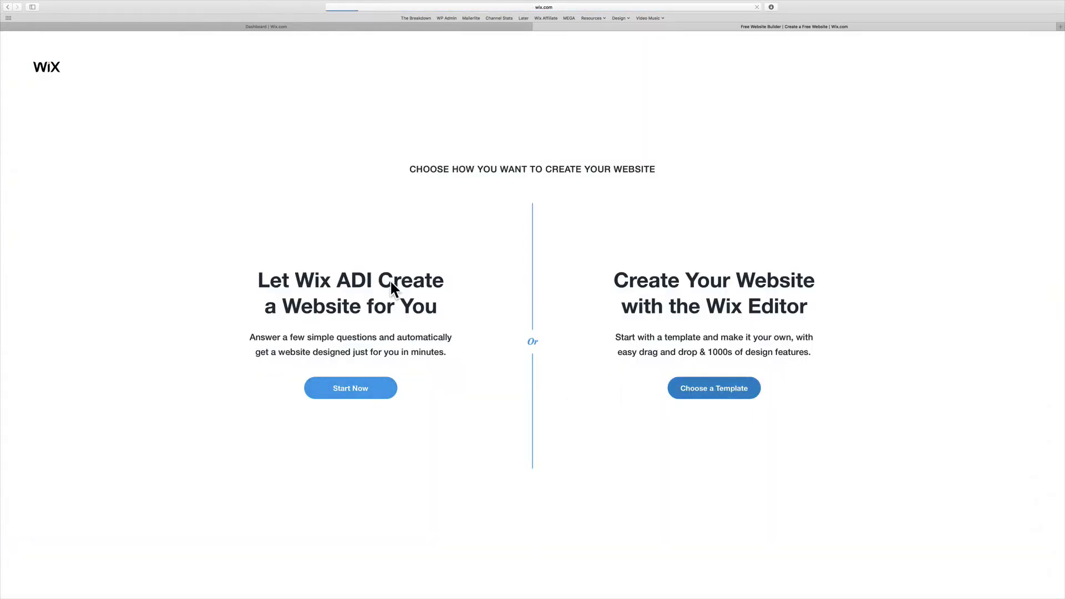
pyautogui.scroll(-2, 409, 277)
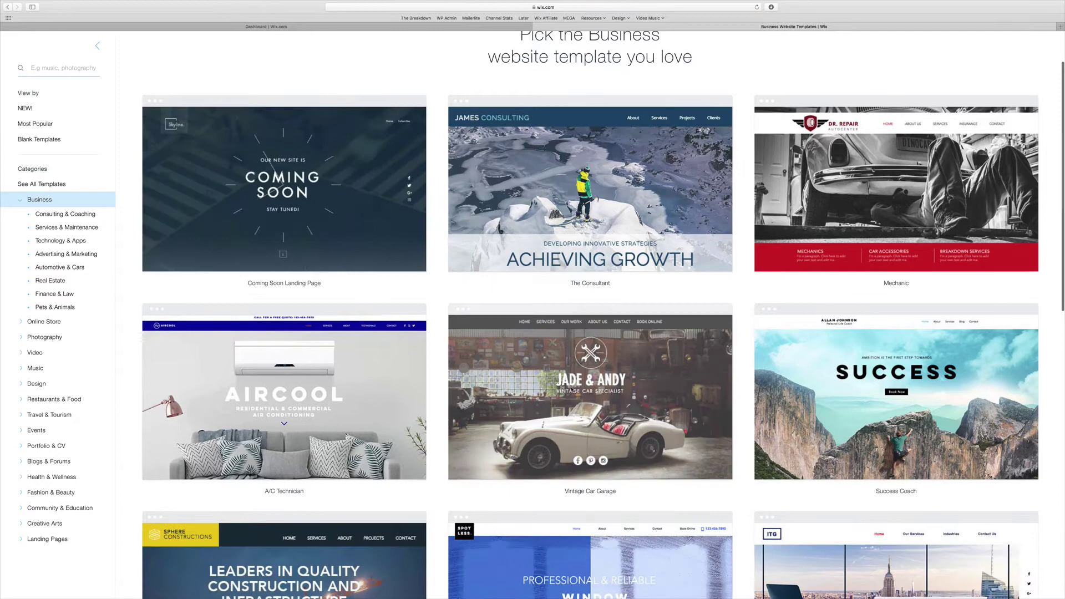
pyautogui.moveTo(591, 397)
pyautogui.click(537, 385)
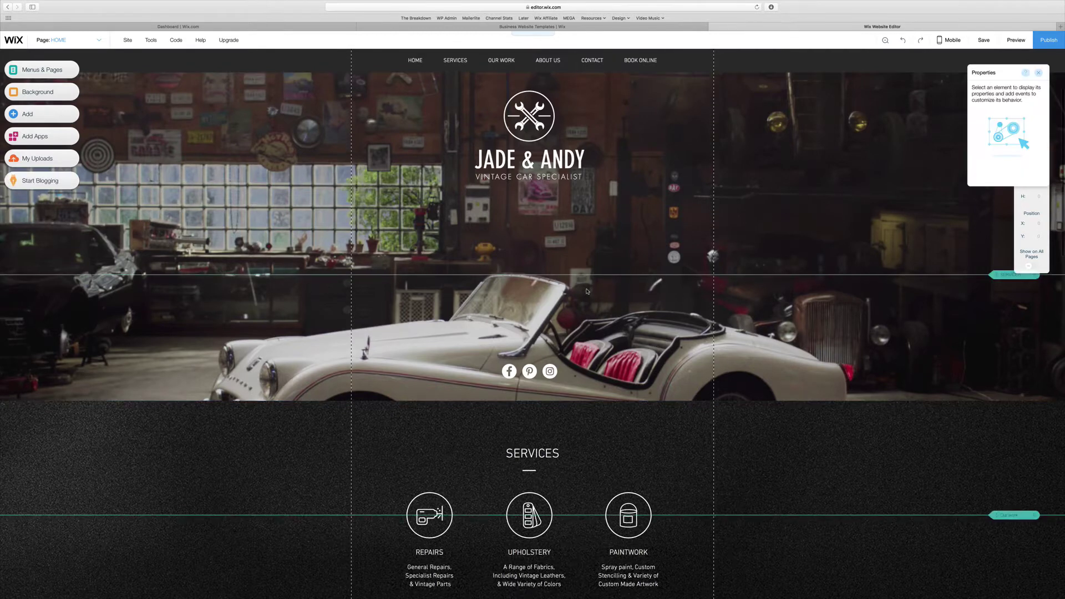
pyautogui.scroll(-3, 587, 290)
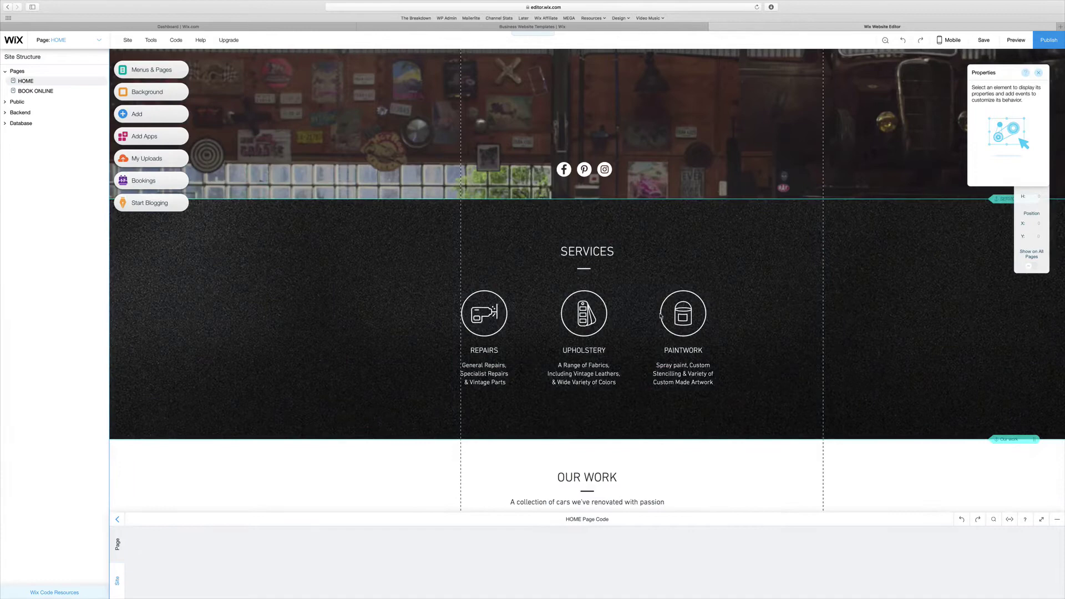
pyautogui.scroll(-15, 662, 311)
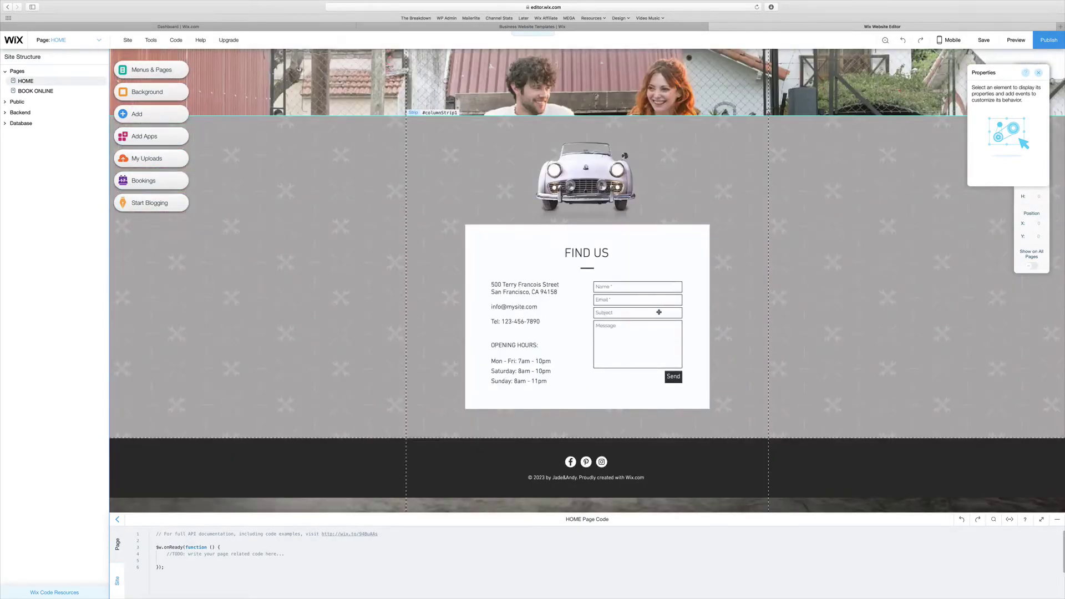
pyautogui.scroll(8, 660, 312)
pyautogui.scroll(8, 657, 308)
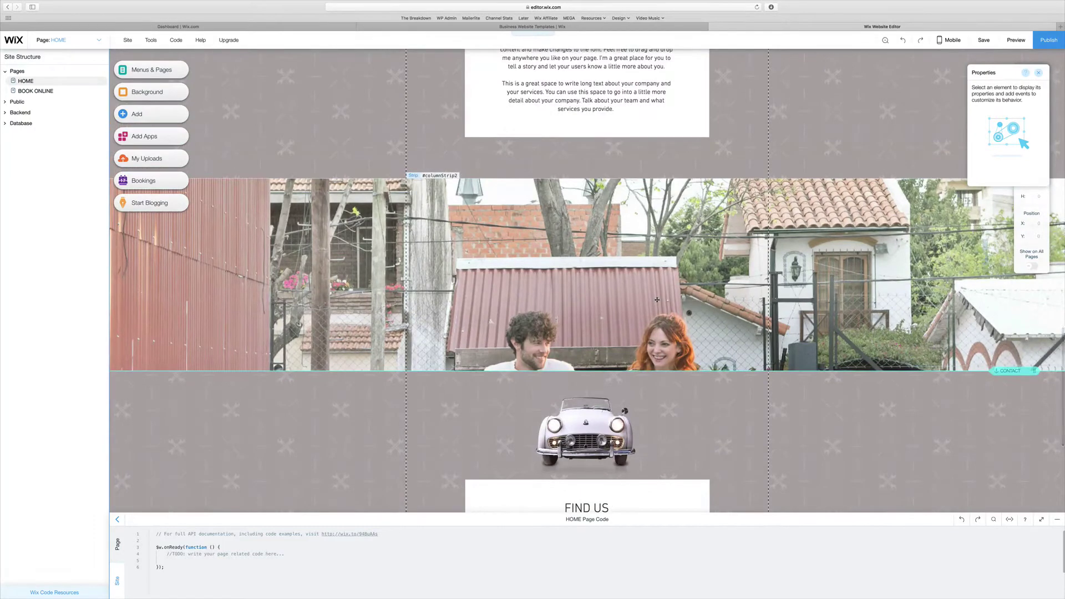
pyautogui.scroll(-8, 679, 303)
pyautogui.scroll(-6, 677, 303)
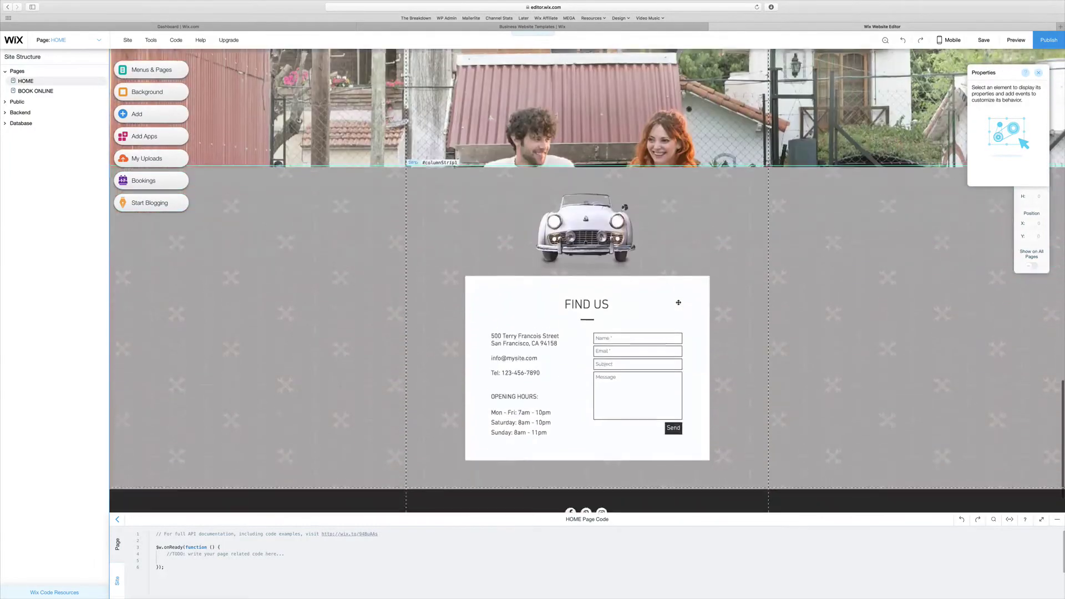
pyautogui.scroll(4, 678, 303)
pyautogui.scroll(4, 679, 302)
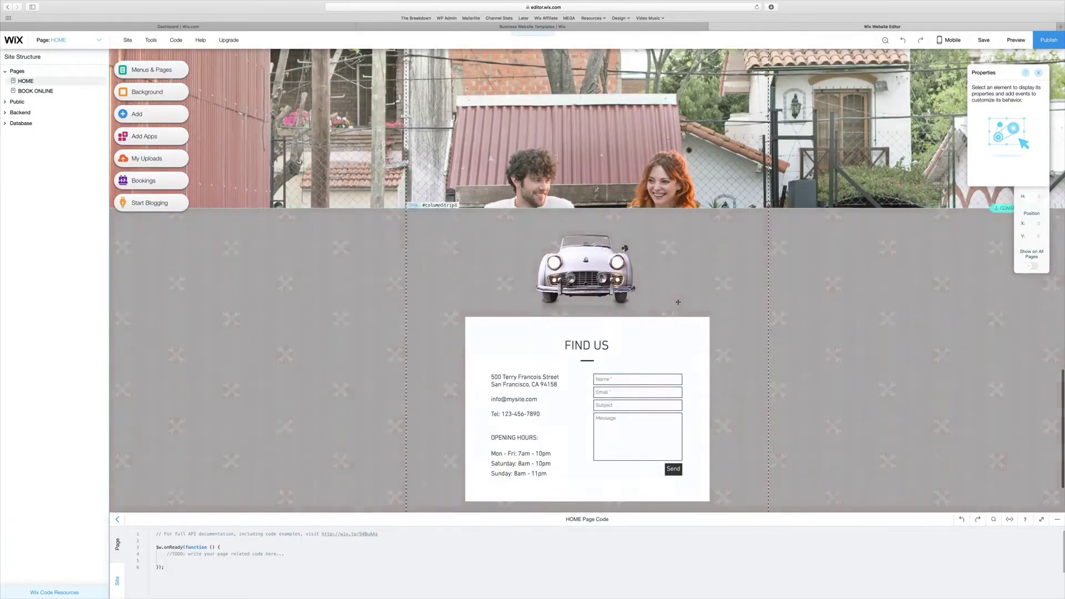
pyautogui.scroll(8, 679, 302)
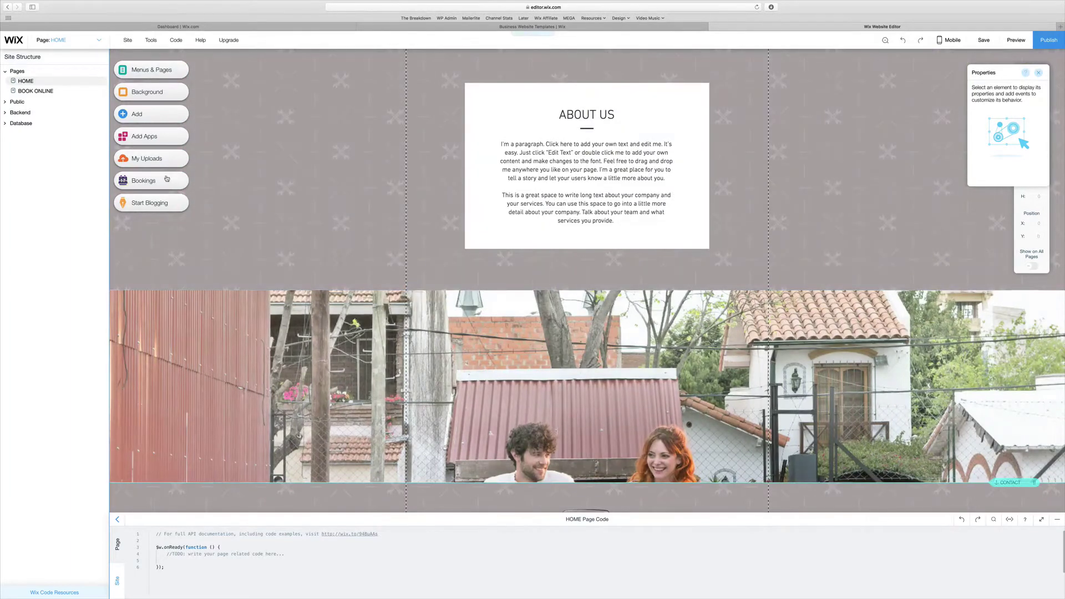
pyautogui.scroll(3, 616, 218)
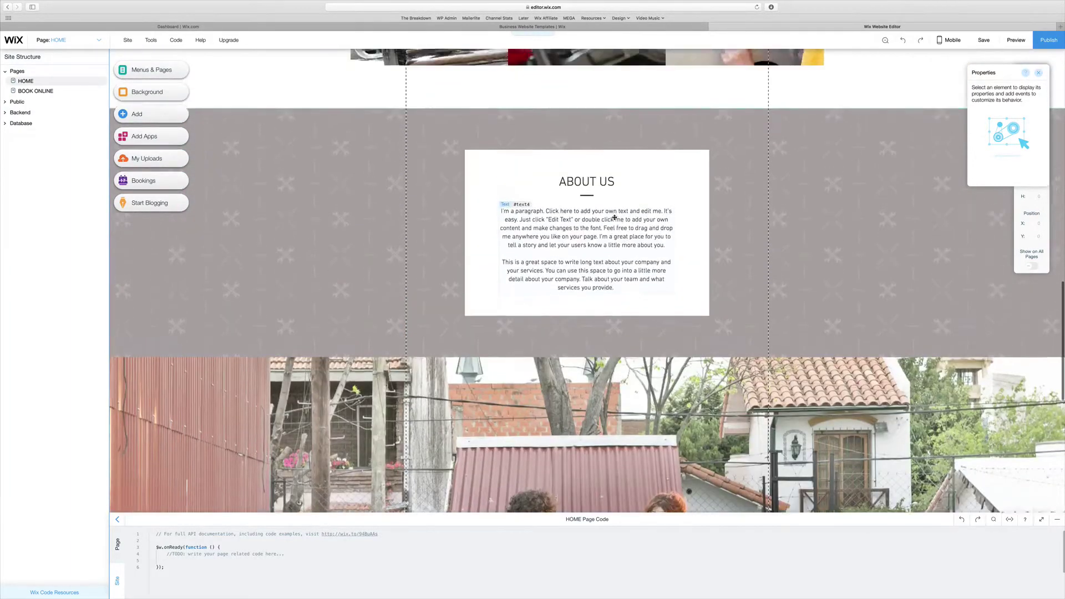
pyautogui.scroll(6, 616, 218)
pyautogui.scroll(4, 615, 218)
pyautogui.scroll(5, 616, 218)
pyautogui.scroll(5, 616, 218)
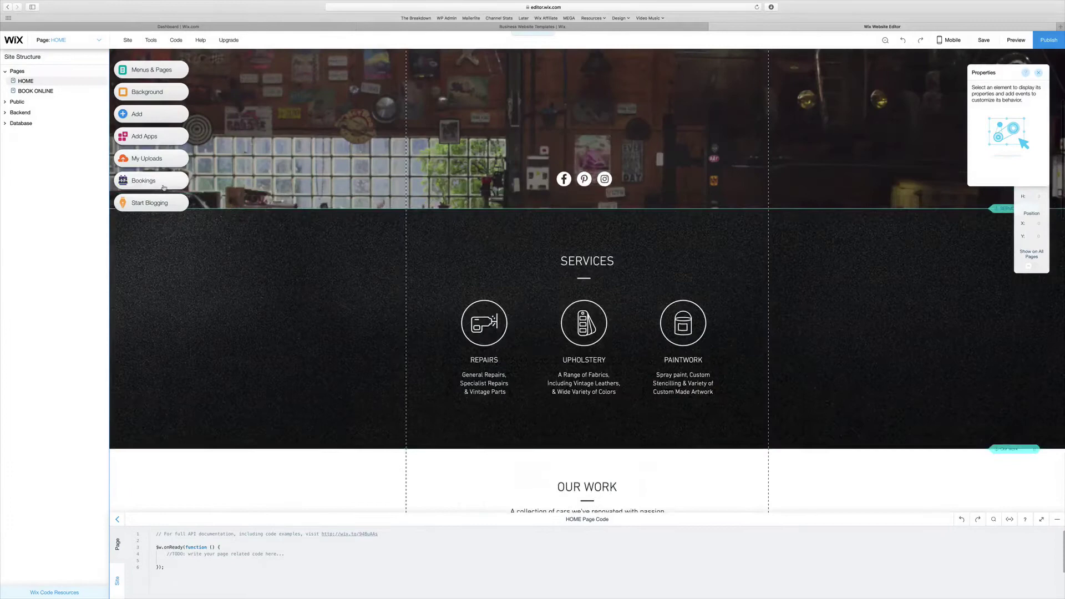
# - Add online booking to the site from the Bookings panel
pyautogui.click(143, 181)
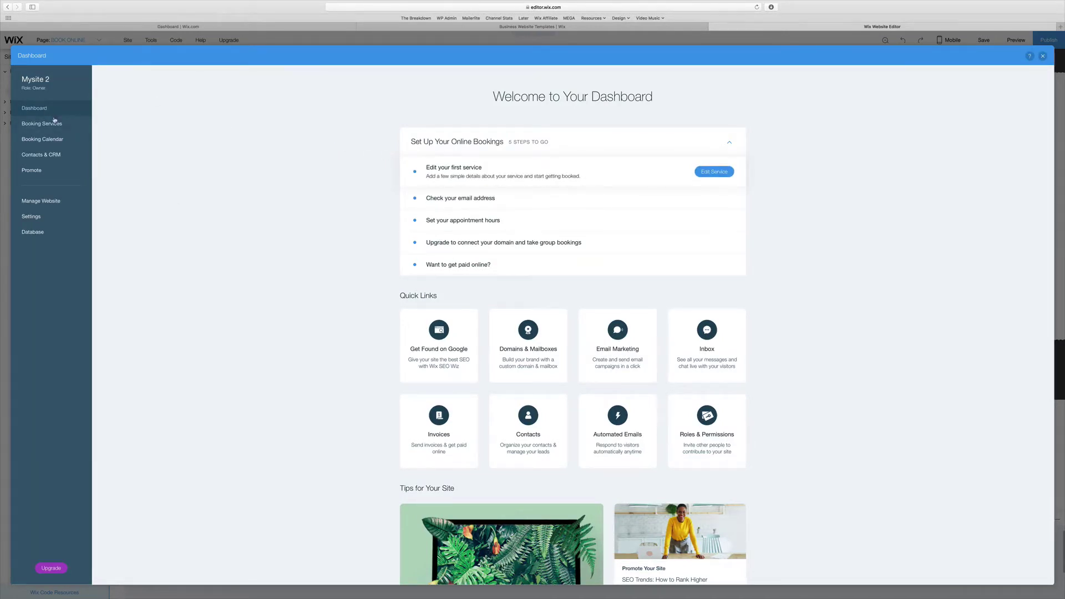
pyautogui.scroll(-3, 304, 193)
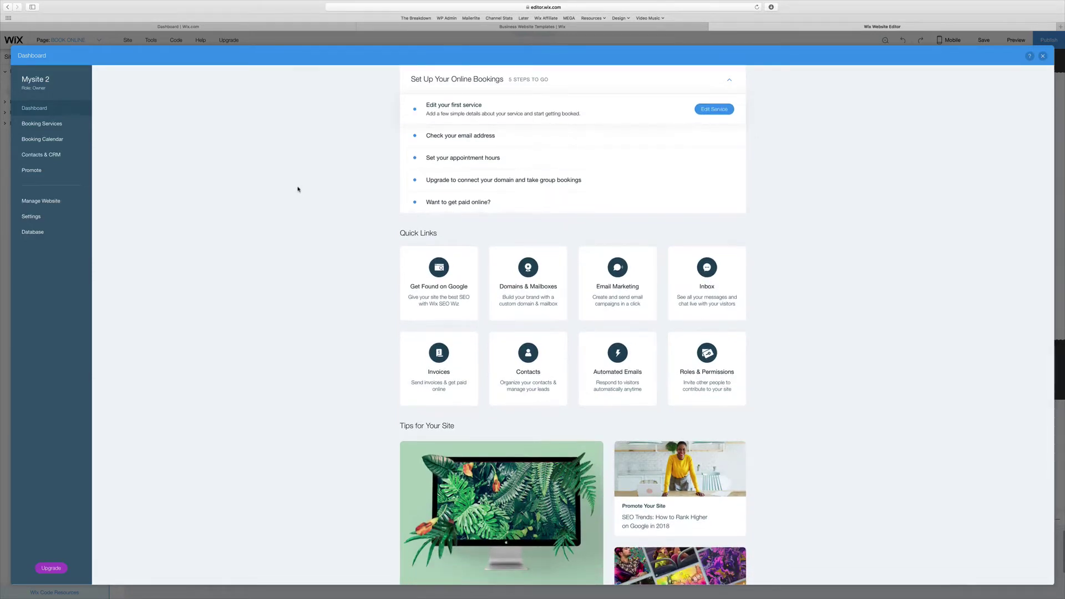
# - Delete the Style My Ride sample service and start adding a new booking service
pyautogui.click(43, 123)
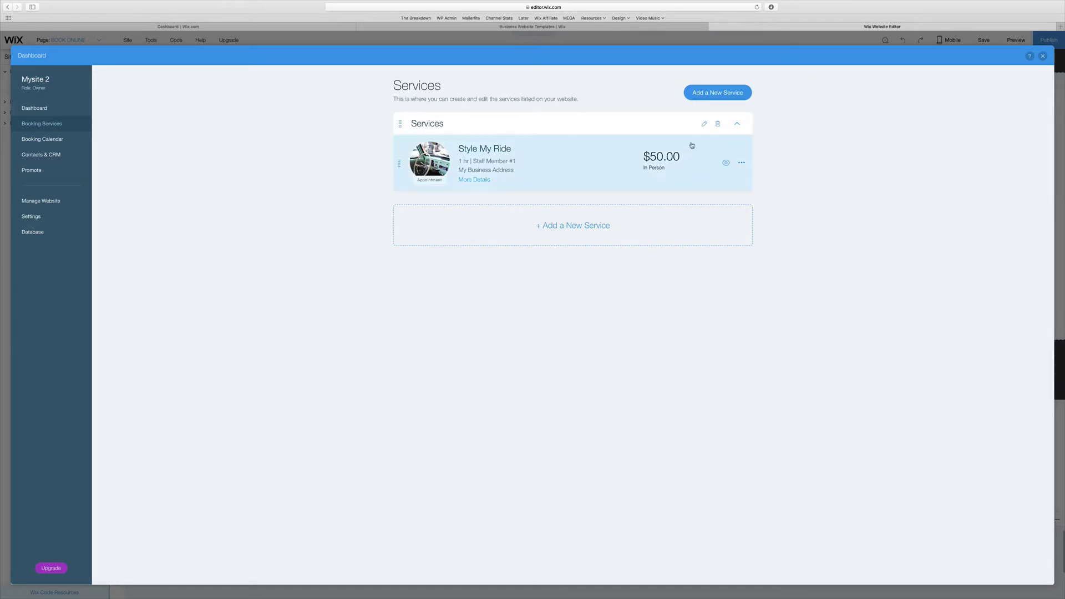
pyautogui.click(742, 163)
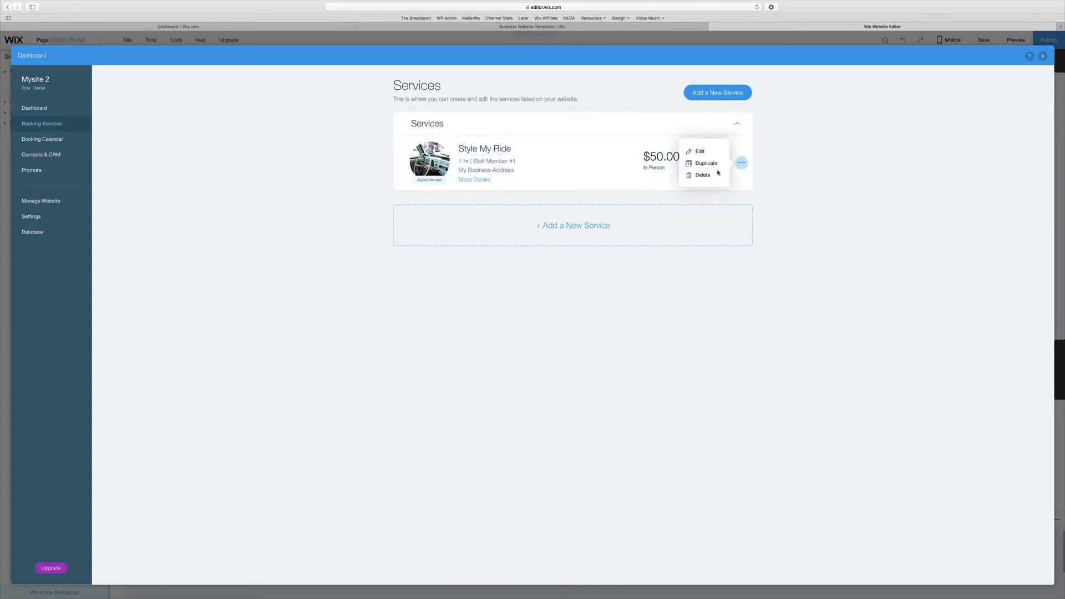
pyautogui.click(703, 174)
pyautogui.click(608, 150)
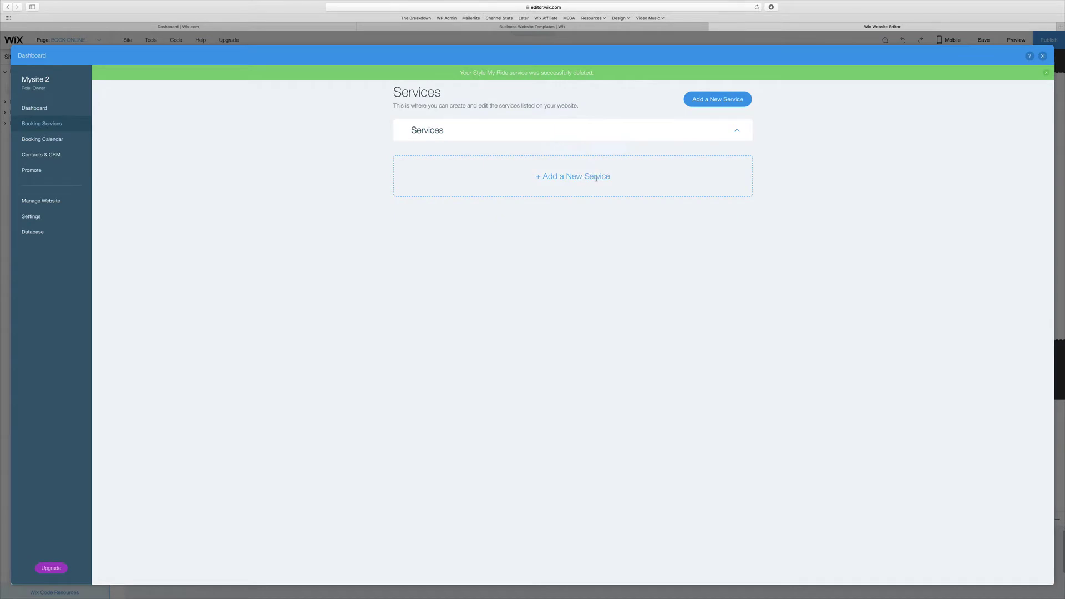
pyautogui.click(596, 176)
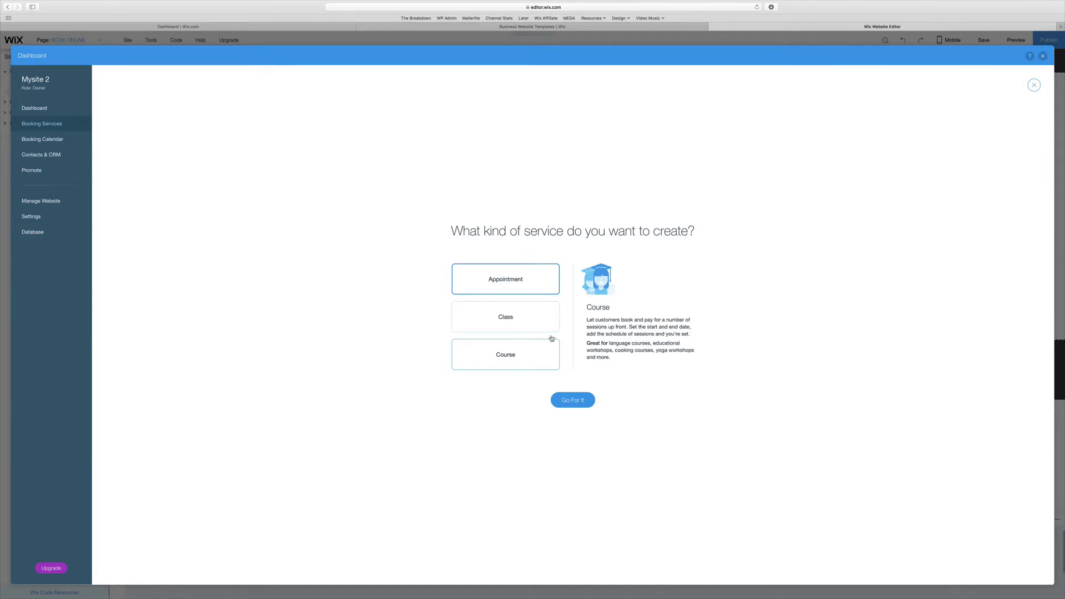
# - Create an appointment service named Drone Session with a car image as its photo
pyautogui.click(573, 401)
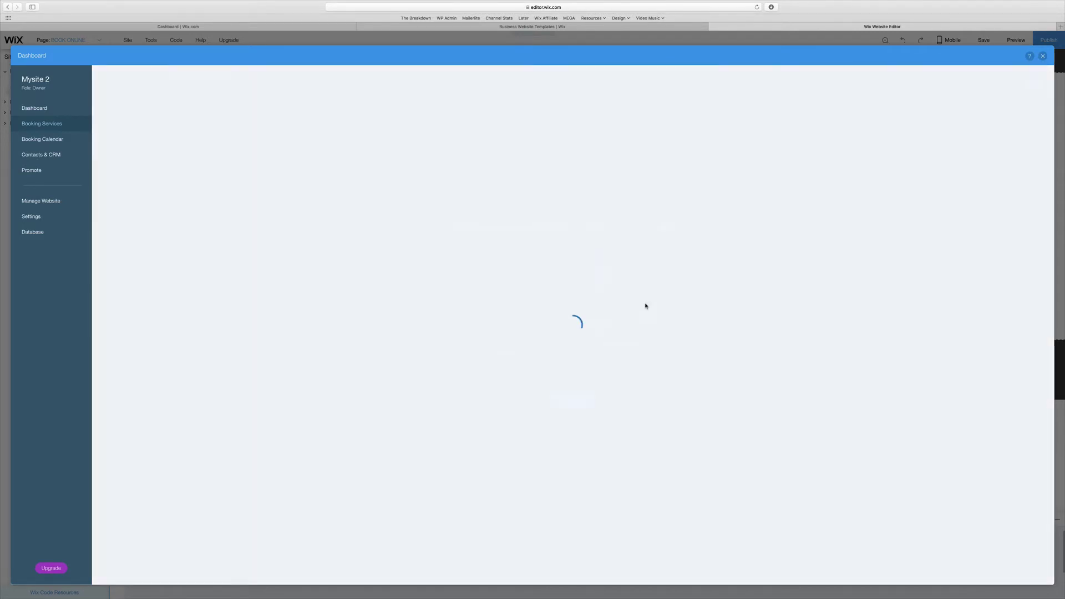
pyautogui.click(541, 182)
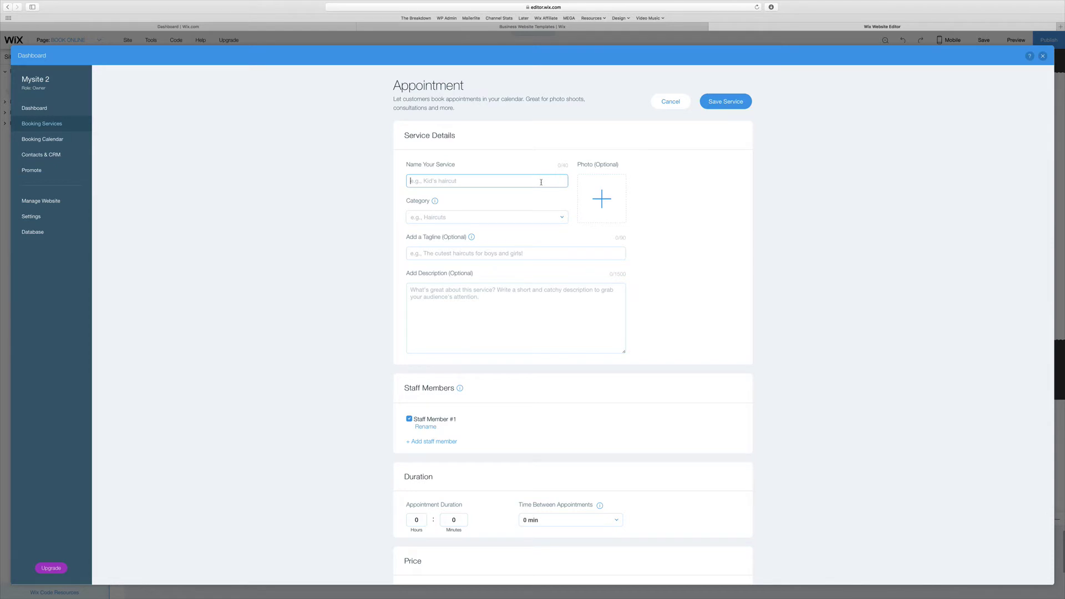
pyautogui.write('Drone Session')
pyautogui.click(597, 203)
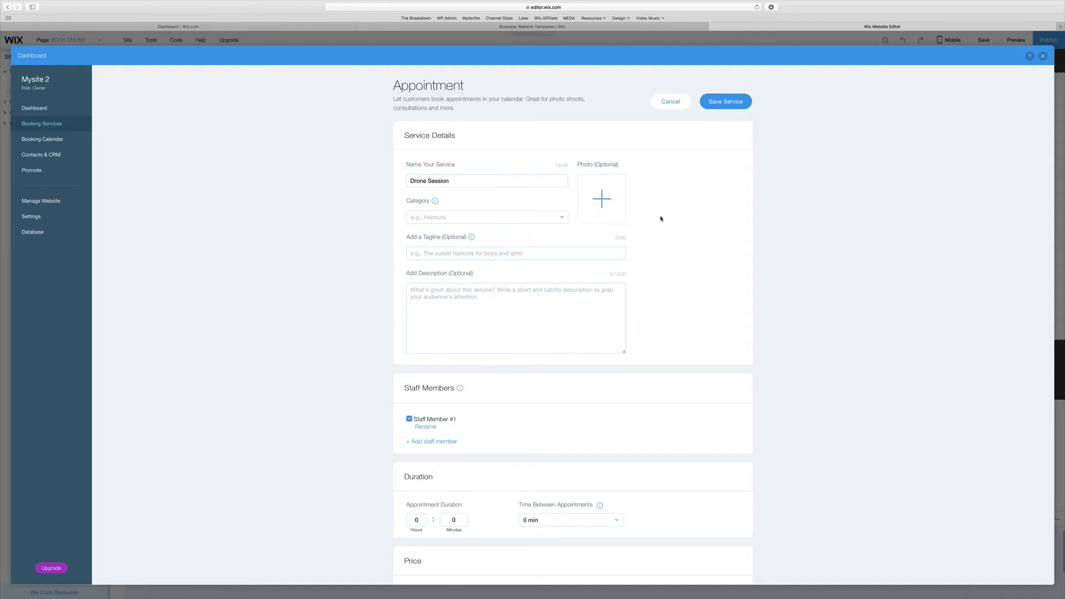
pyautogui.click(437, 283)
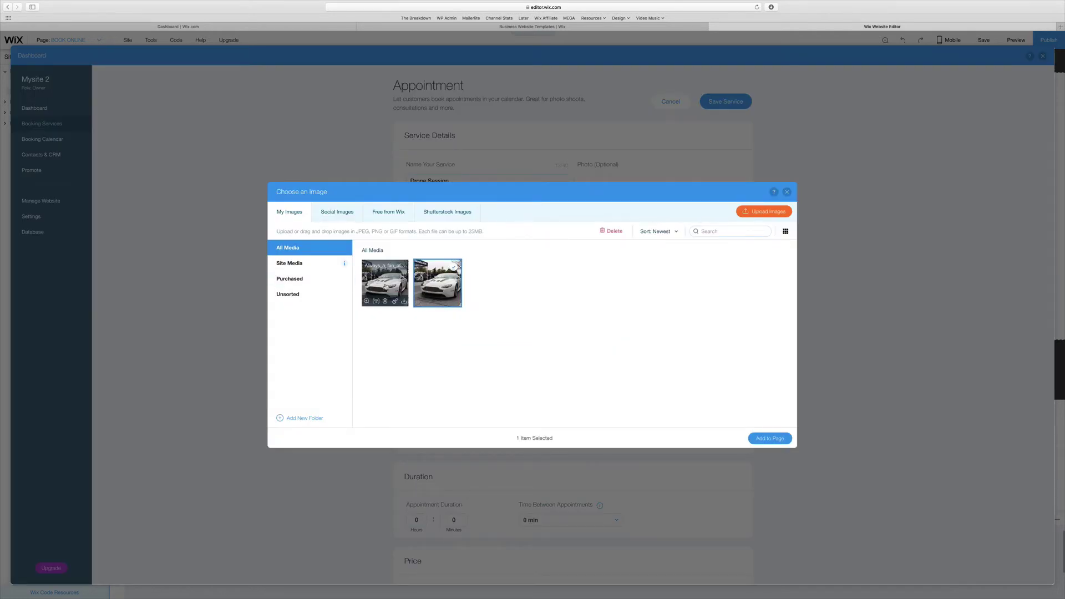
pyautogui.click(384, 283)
pyautogui.click(769, 438)
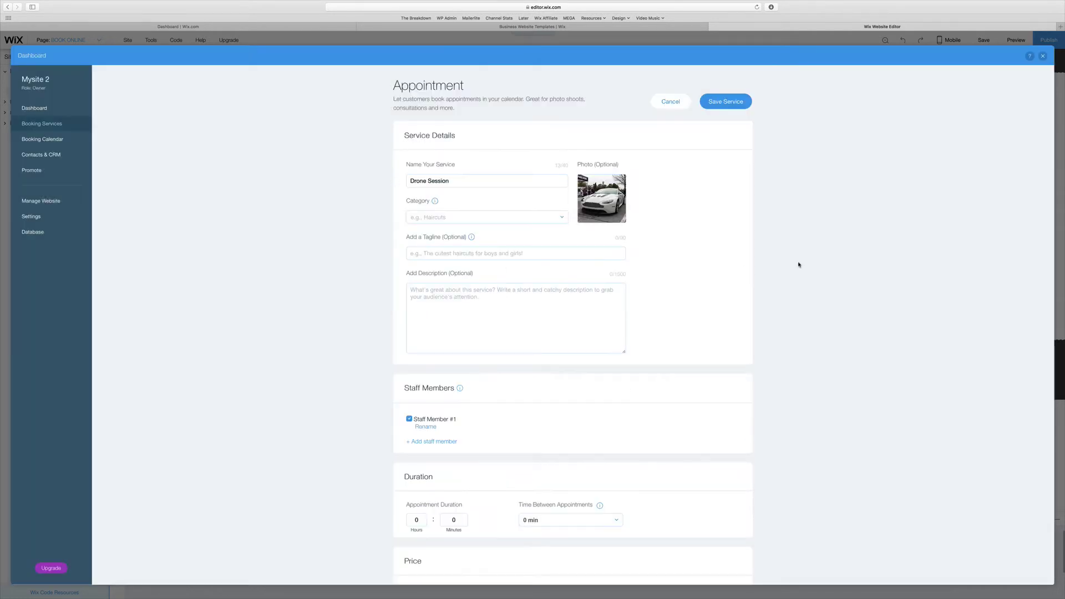
# - File it under a new 'Drone Services' category and paste placeholder description text
pyautogui.click(472, 219)
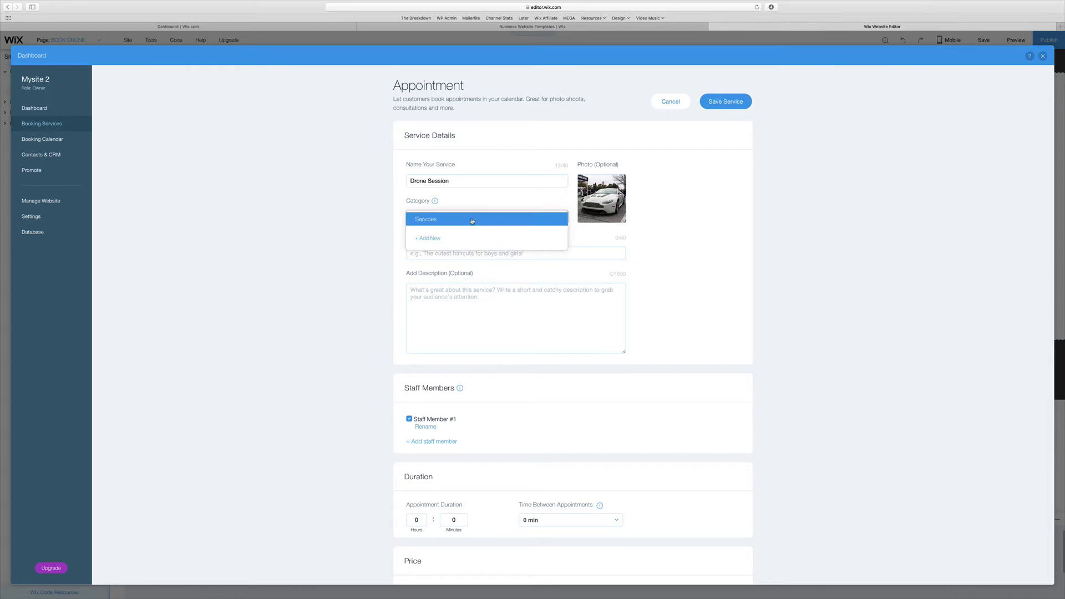
pyautogui.click(432, 239)
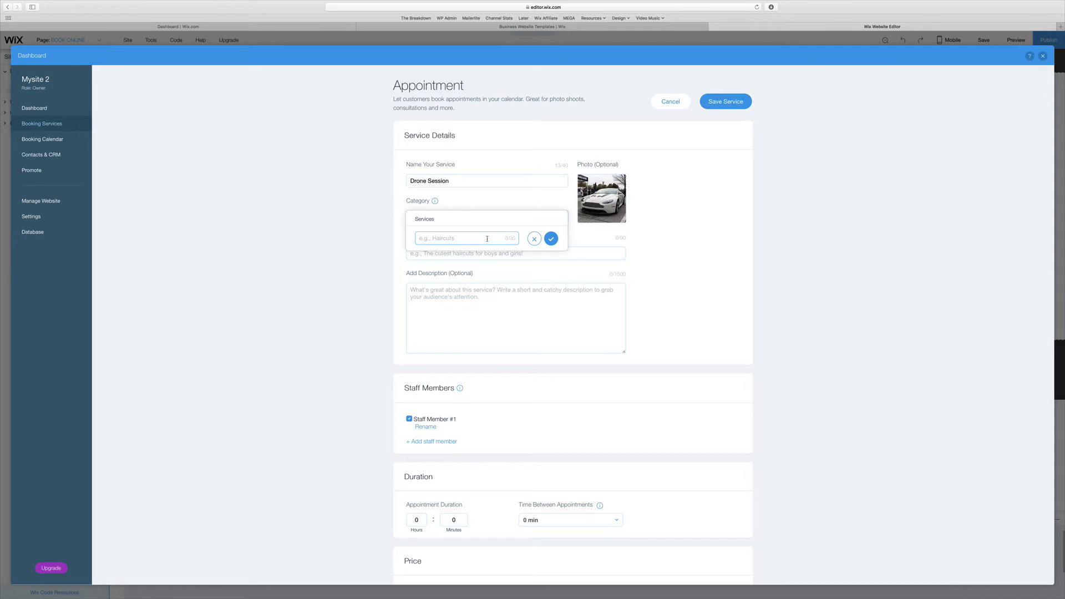
pyautogui.write('Dr')
pyautogui.press('BackSpace')
pyautogui.press('BackSpace')
pyautogui.write('Drone Services')
pyautogui.click(551, 239)
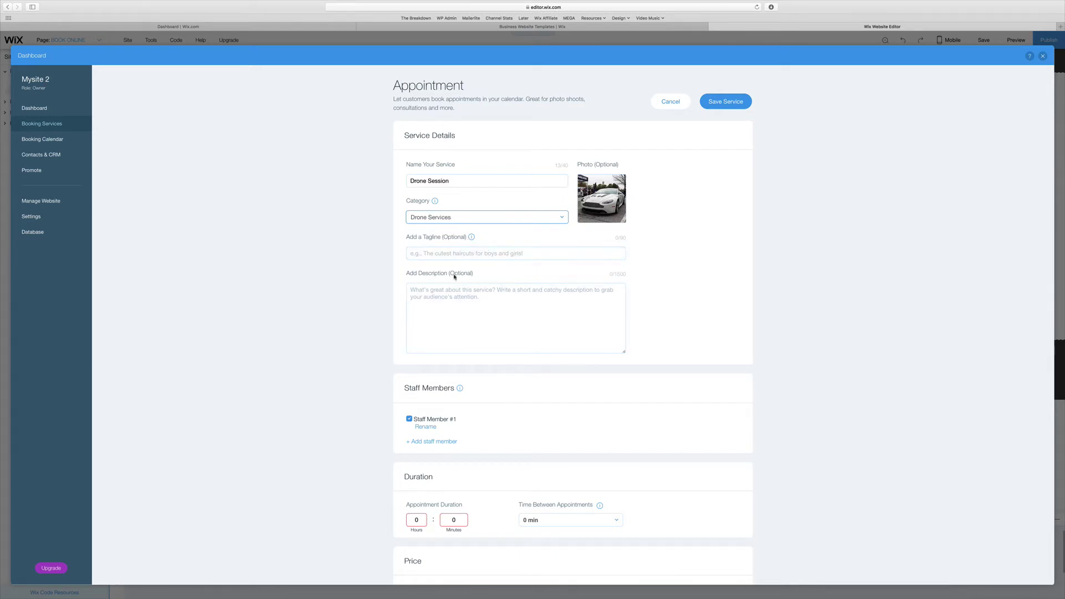
pyautogui.click(471, 302)
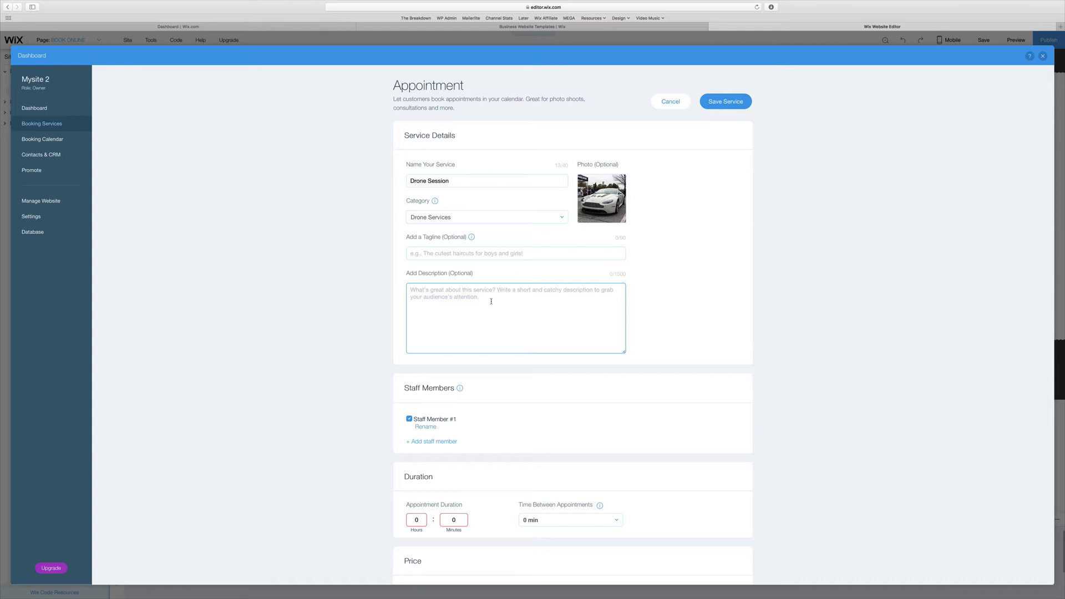
pyautogui.write('Lorem ipsum dolor sit amet, consectetuer adipiscing elit. Aenean commodo ligula eget dolor. Aenean massa. Cum sociis natoque penatibus et magnis dis parturient montes, nascetur ridiculus mus. Donec quam felis, ultricies nec, pellentesque eu, pretium quis, sem. Nulla consequat massa quis enim. Donec pede justo, fringilla vel, aliquet nec, vulputate')
pyautogui.scroll(-3, 350, 293)
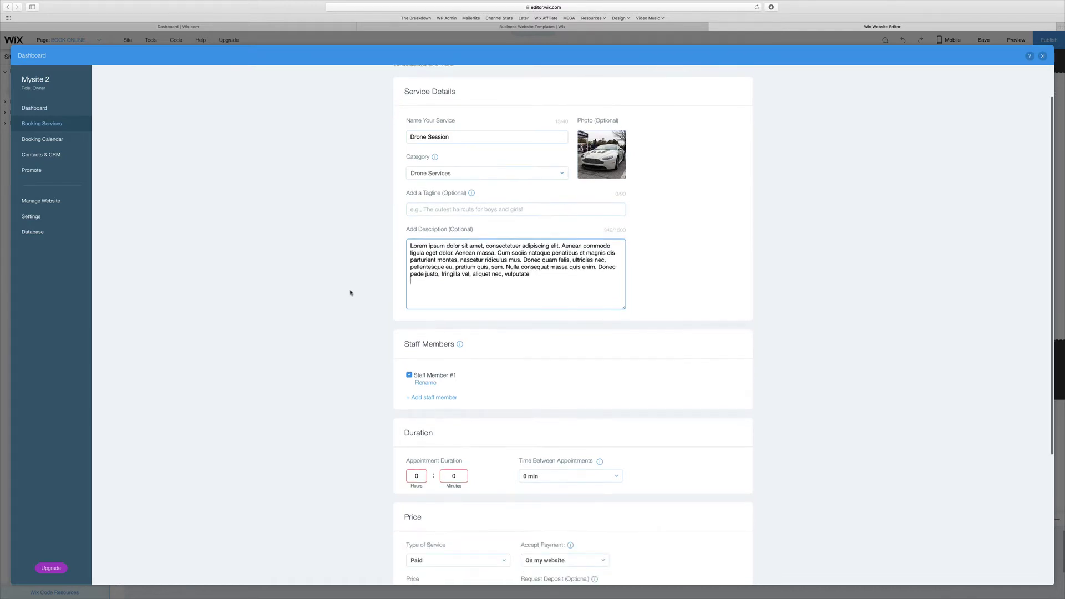
pyautogui.scroll(-2, 350, 292)
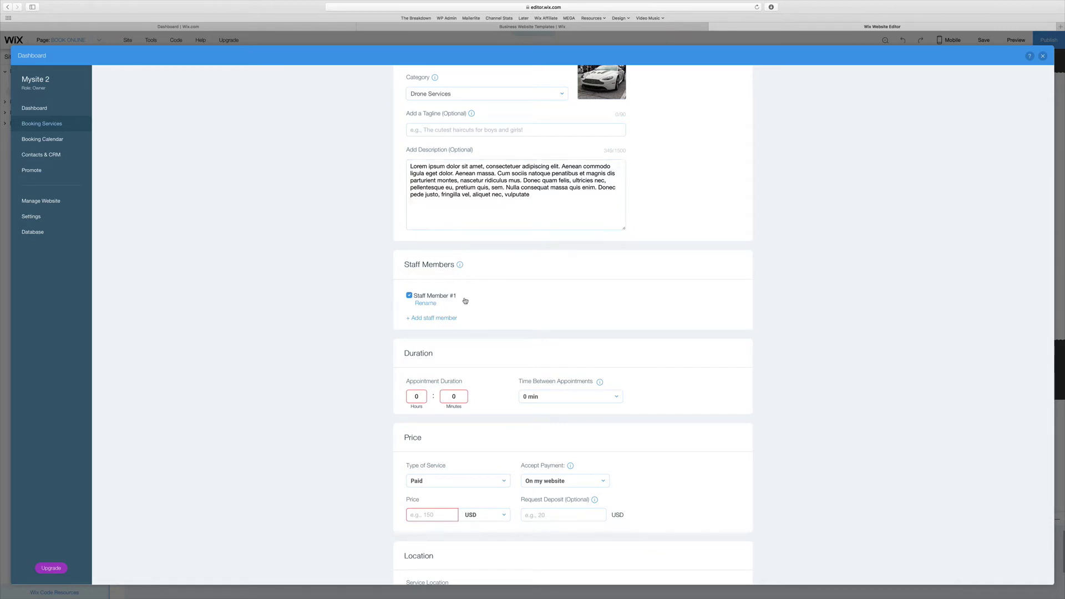
# - Rename the default staff member and add a second staff member
pyautogui.click(428, 303)
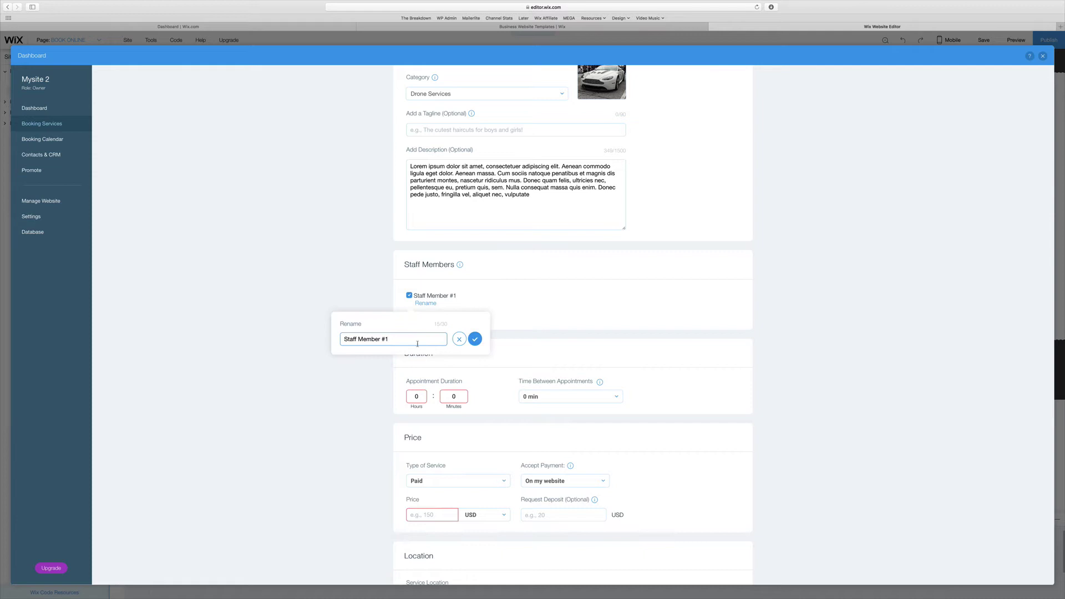
pyautogui.moveTo(417, 338); pyautogui.dragTo(264, 335)
pyautogui.write('Patrick')
pyautogui.click(475, 338)
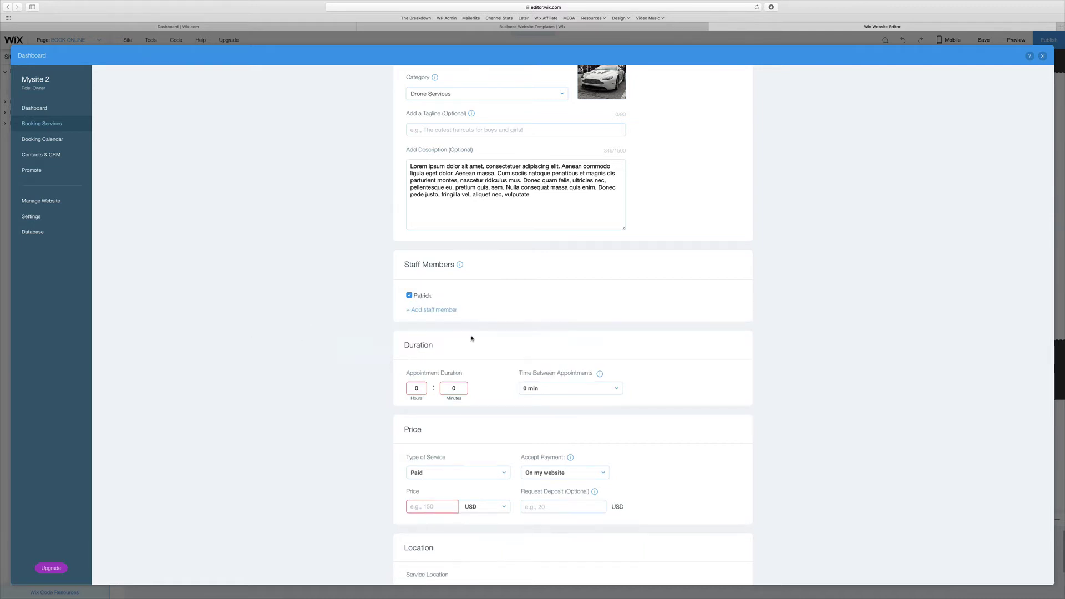
pyautogui.click(435, 310)
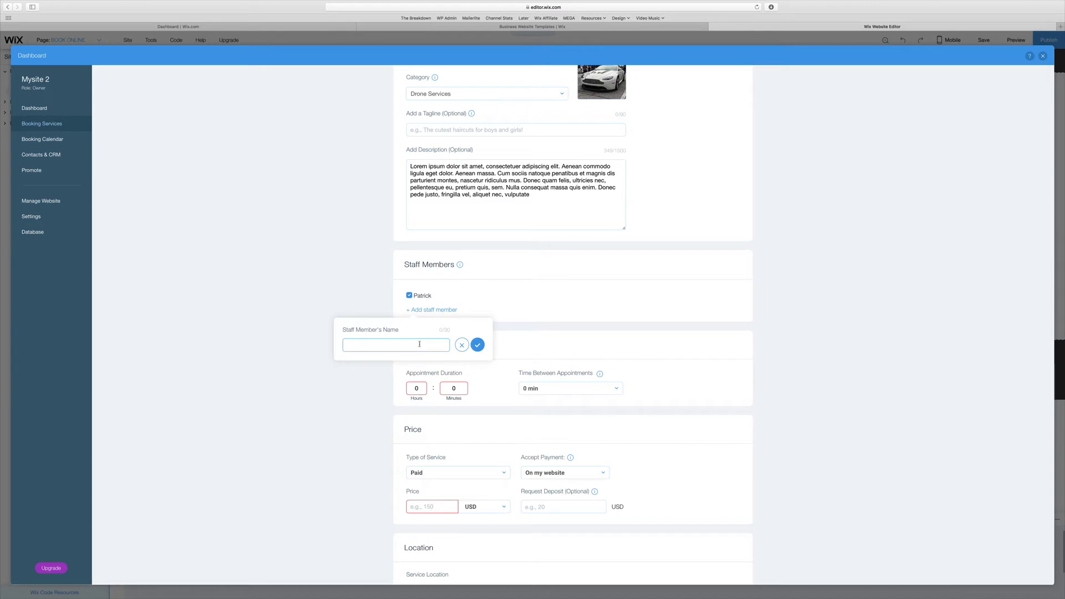
pyautogui.write('Nic')
pyautogui.click(477, 345)
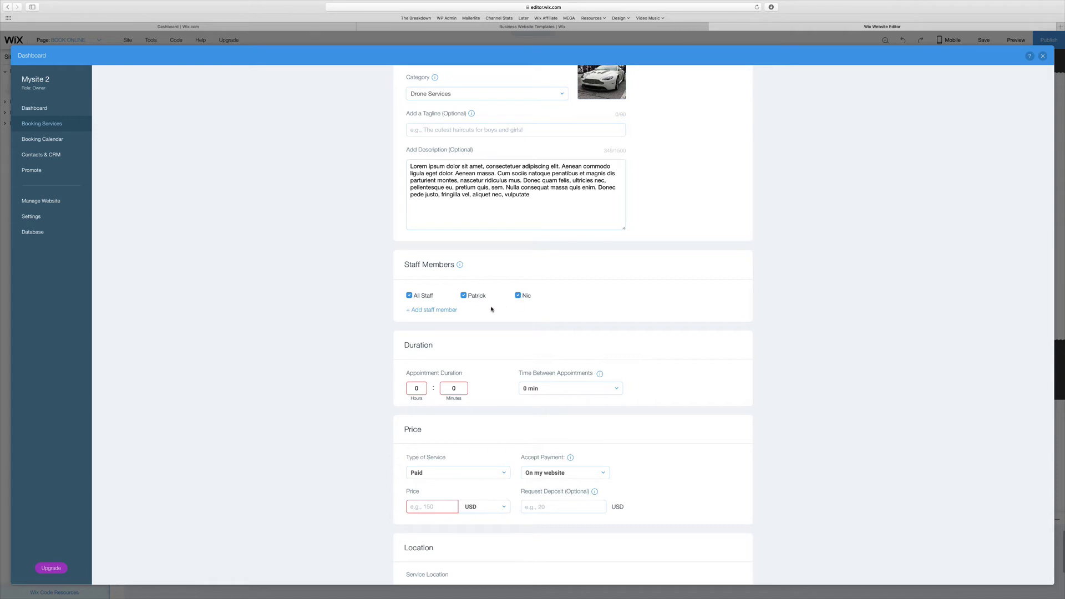
pyautogui.scroll(-2, 491, 312)
pyautogui.scroll(-2, 491, 312)
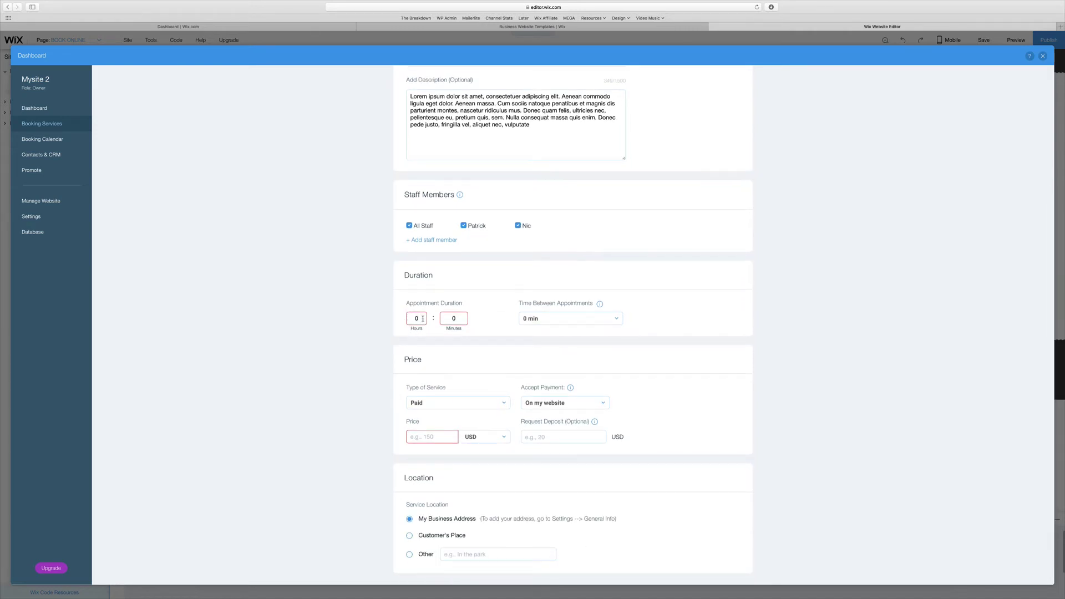
# - Set the duration to 1 h 30 min with 30-minute gaps between appointments
pyautogui.doubleClick(417, 317)
pyautogui.write('1')
pyautogui.press('Tab')
pyautogui.write('30')
pyautogui.click(550, 319)
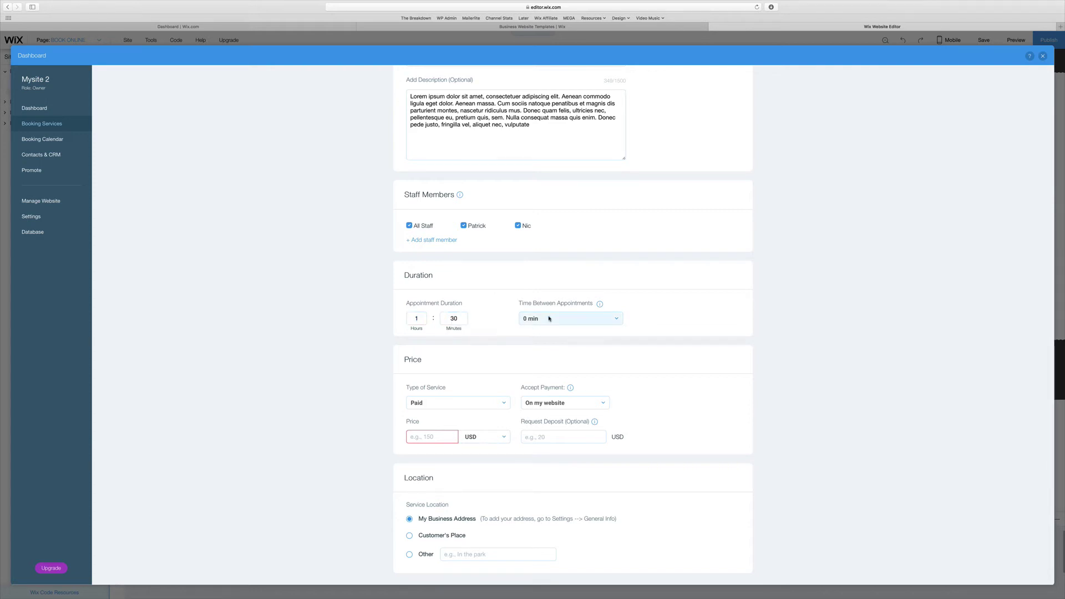
pyautogui.click(550, 322)
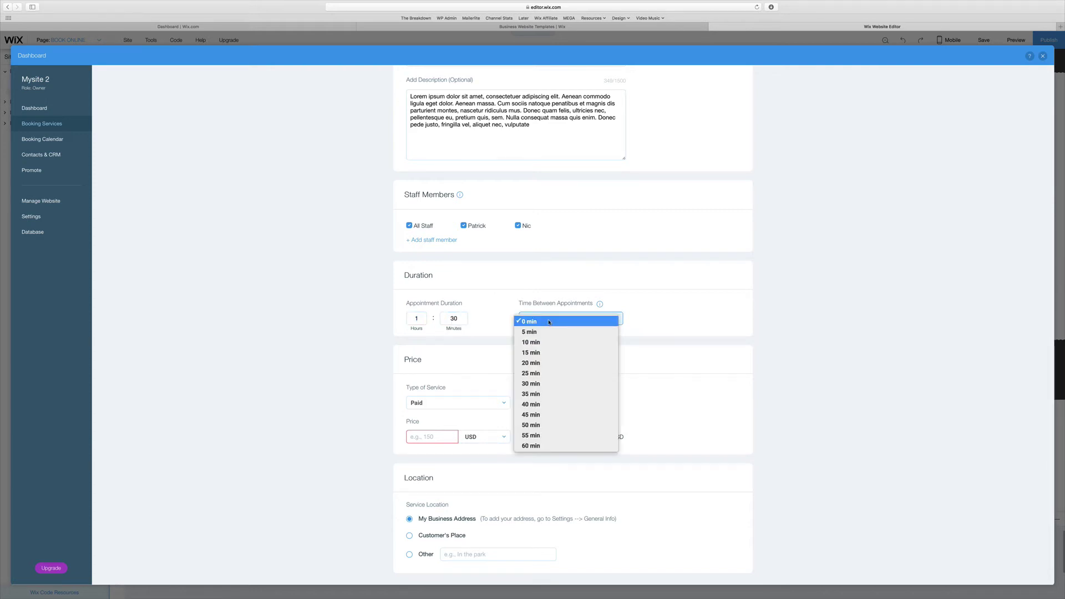
pyautogui.click(550, 384)
pyautogui.click(490, 327)
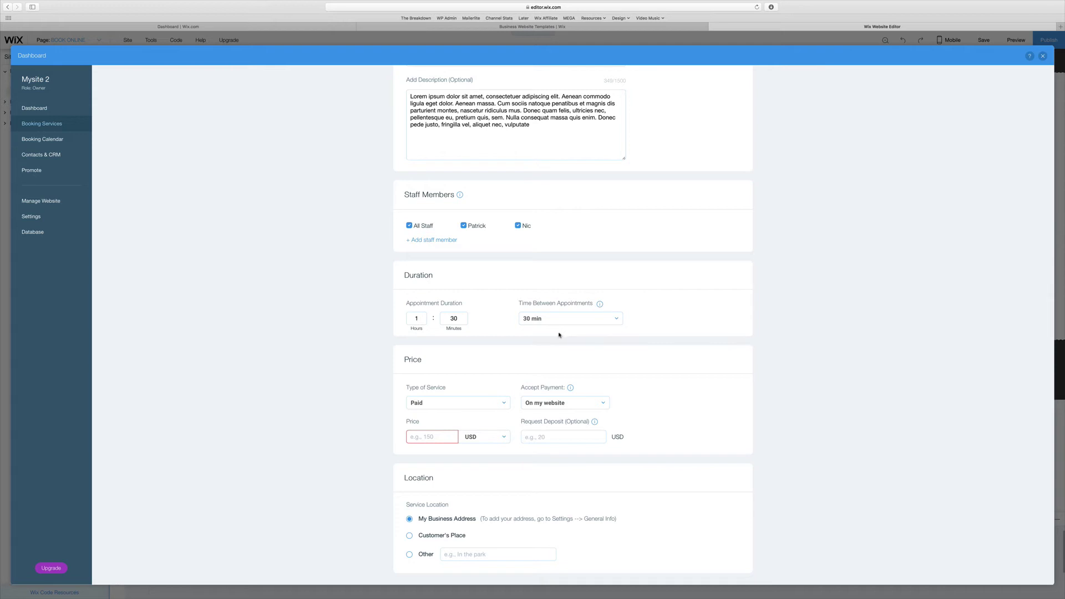
pyautogui.scroll(-2, 566, 333)
pyautogui.moveTo(407, 358); pyautogui.dragTo(415, 358)
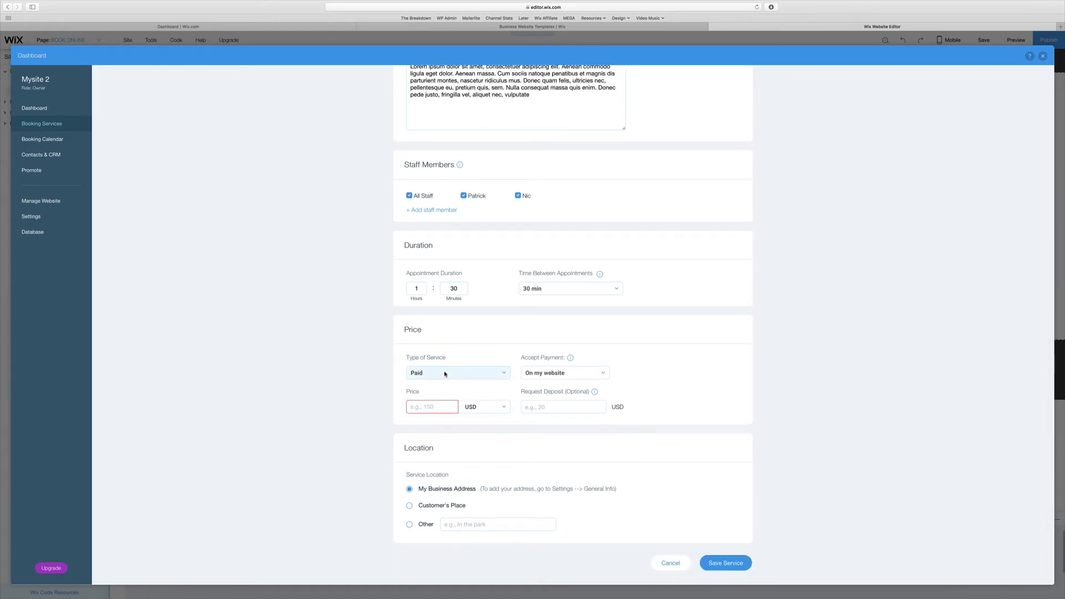
# - Try Free / Prices Vary pricing, then set the service back to Paid
pyautogui.click(445, 374)
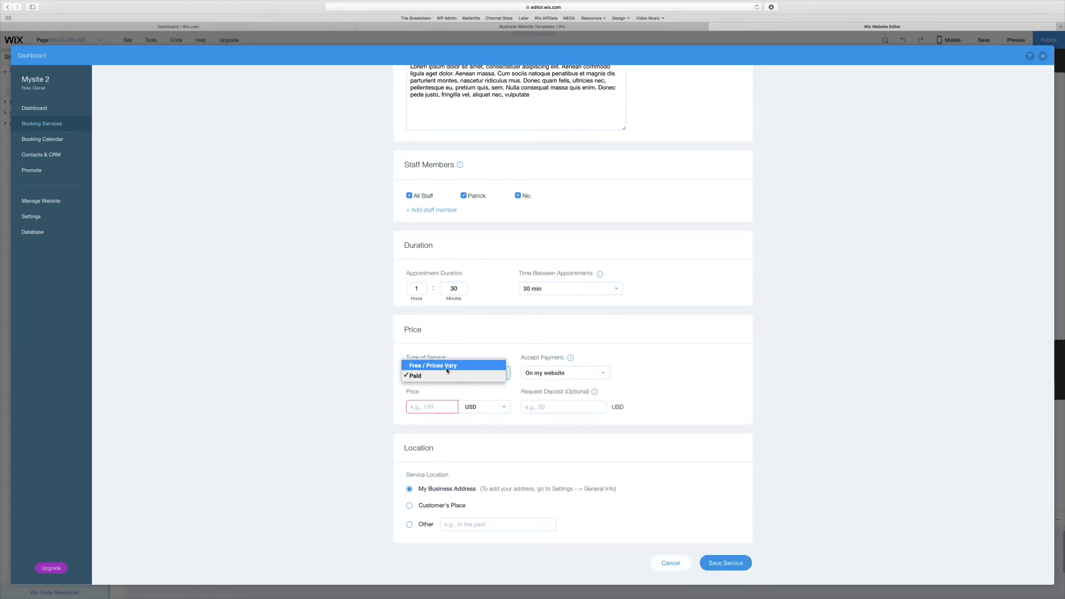
pyautogui.click(441, 367)
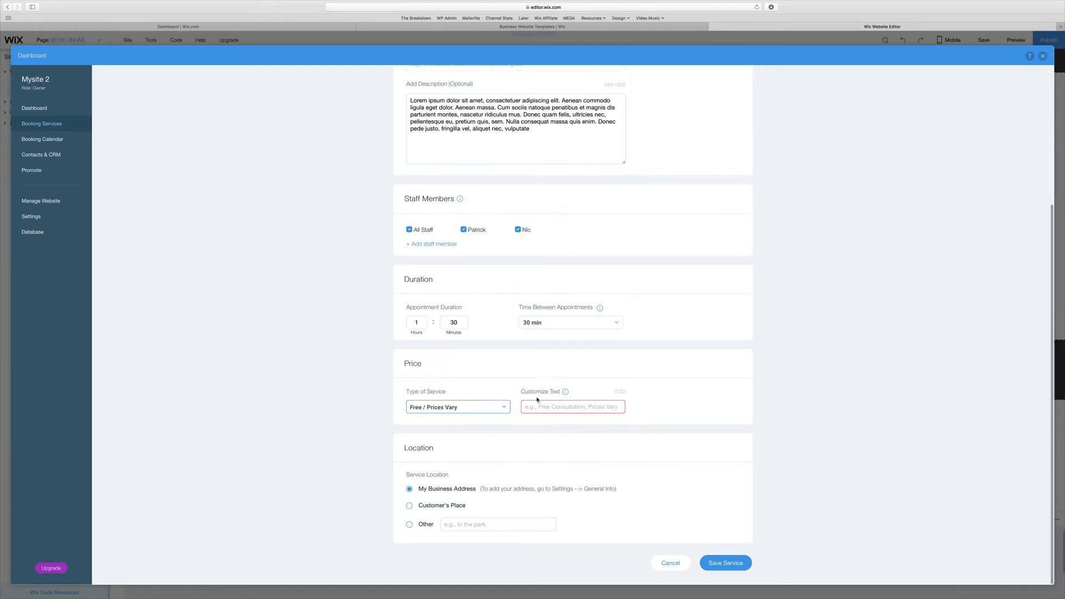
pyautogui.click(495, 408)
pyautogui.click(467, 420)
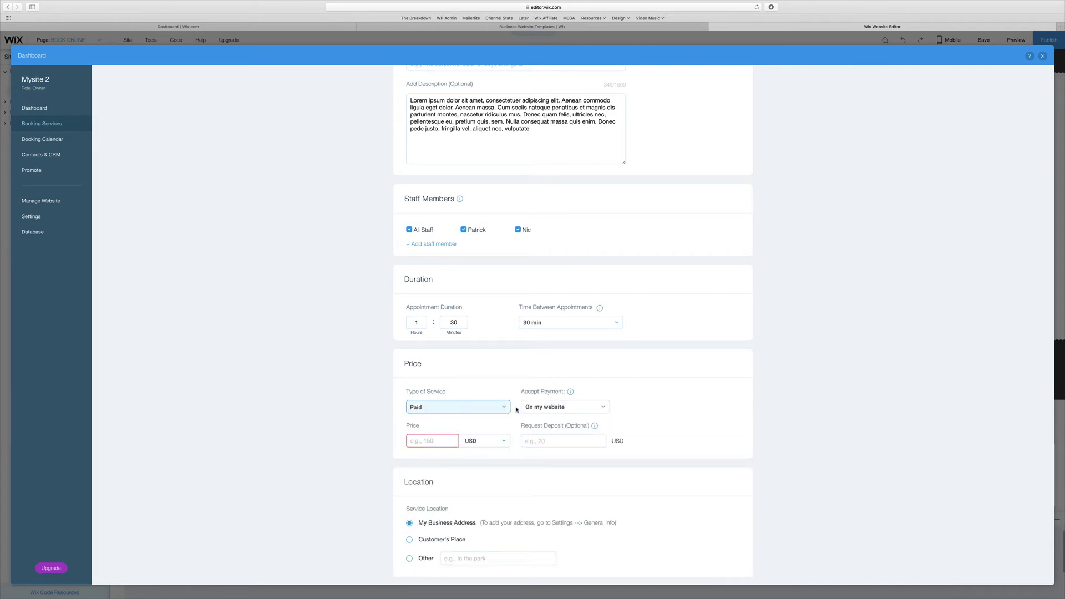
# - Accept payment in person only, set the location to Other, Downtown, and save
pyautogui.click(564, 406)
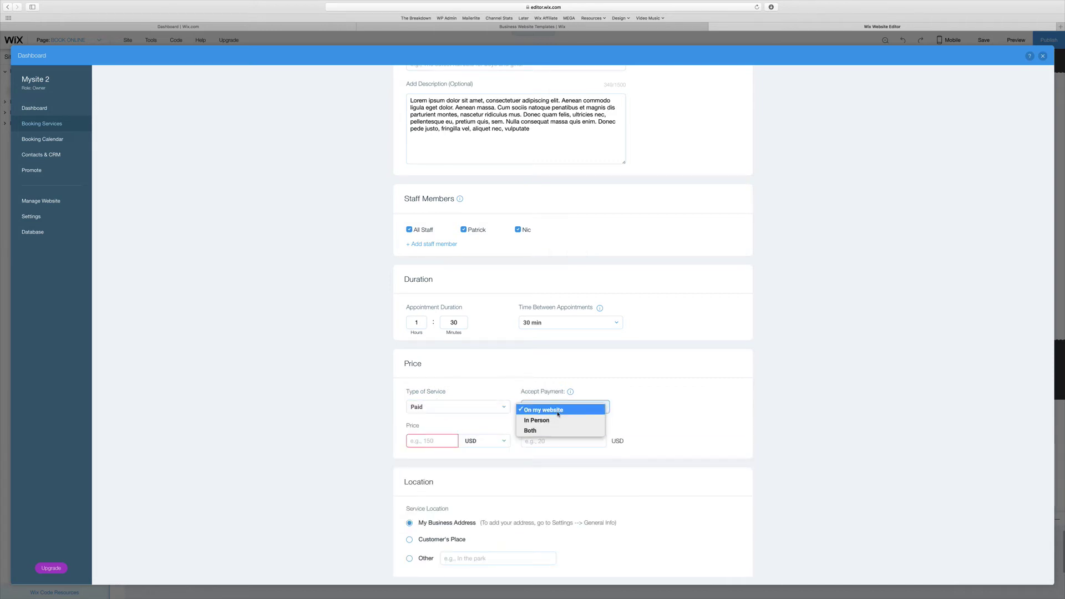
pyautogui.click(536, 430)
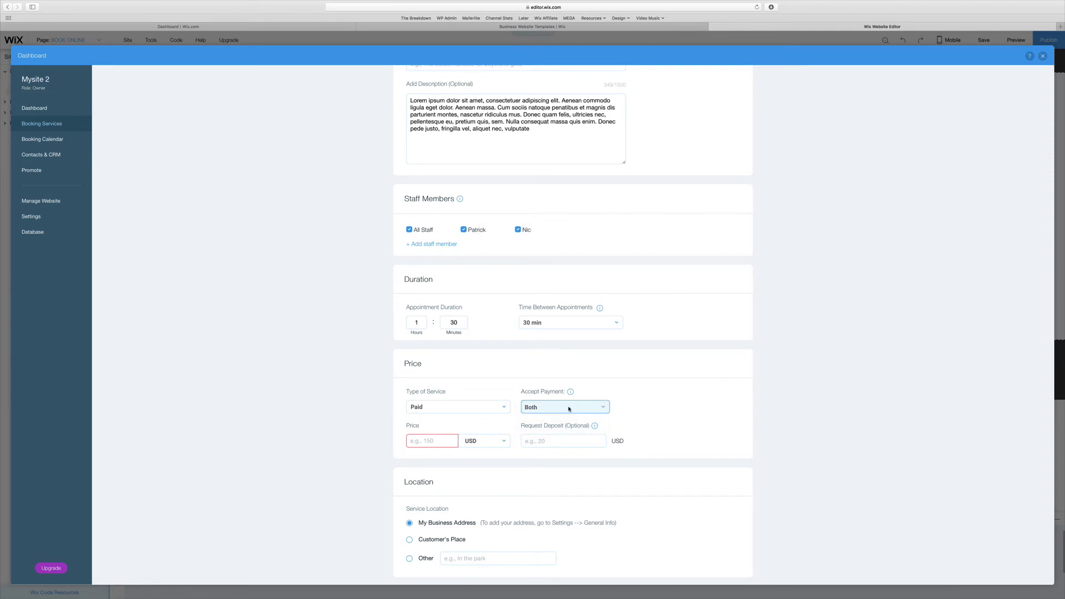
pyautogui.click(569, 408)
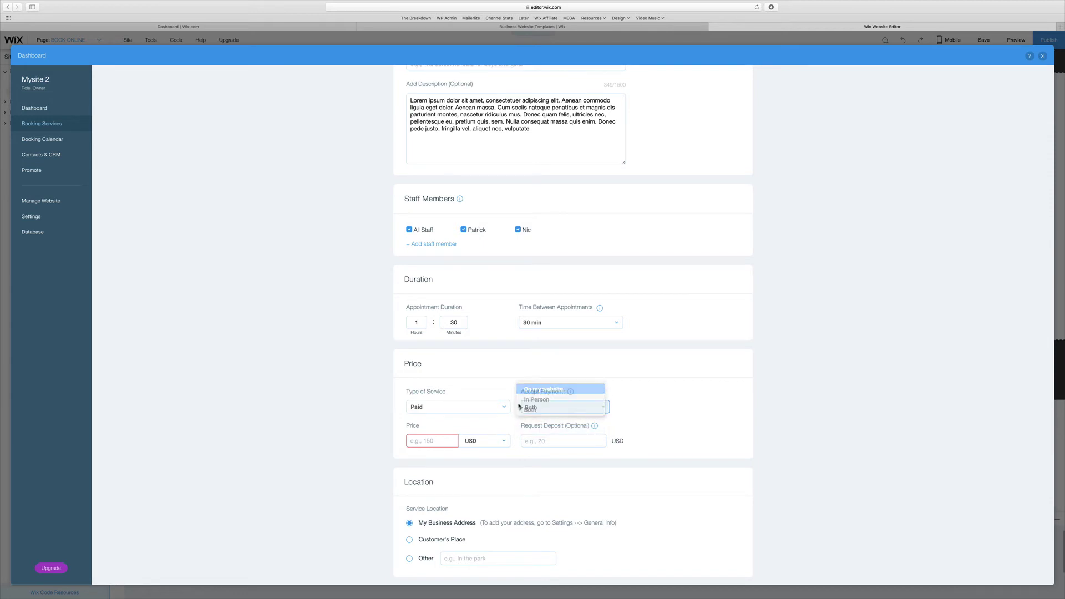
pyautogui.click(541, 390)
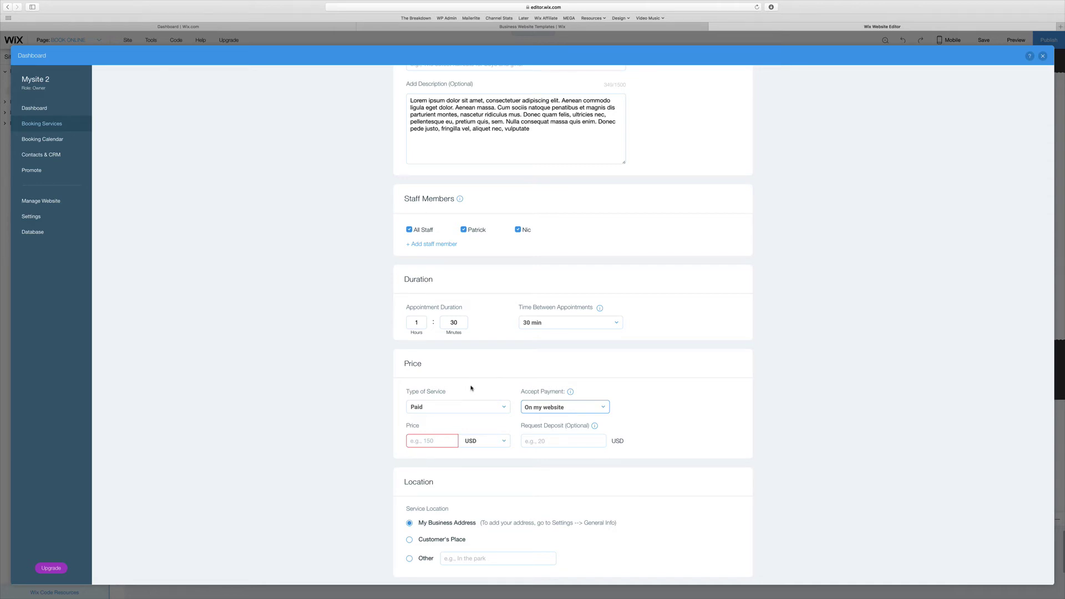
pyautogui.moveTo(569, 392)
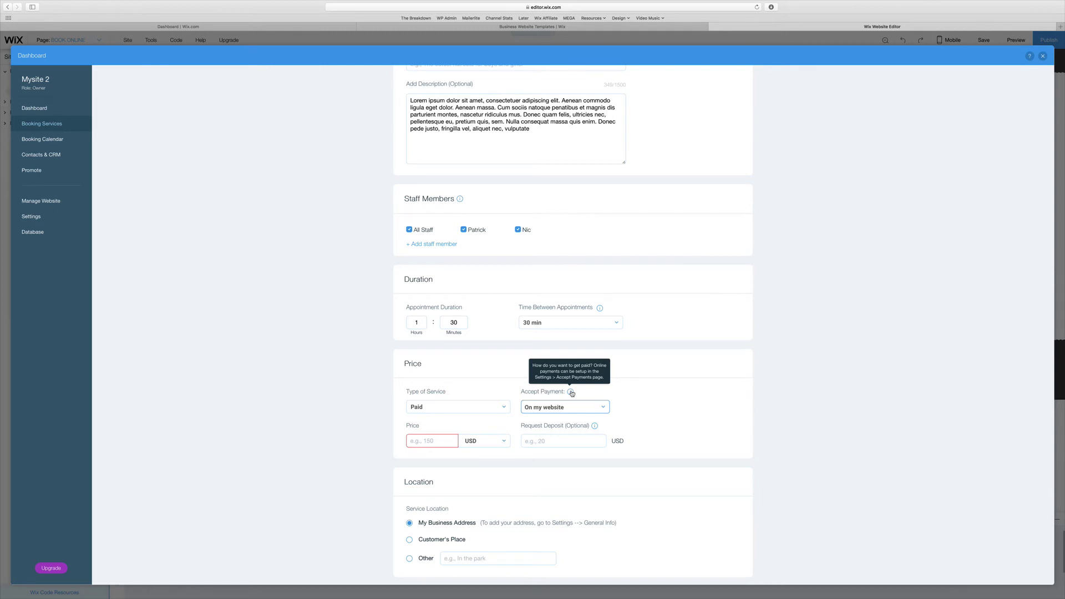
pyautogui.click(564, 407)
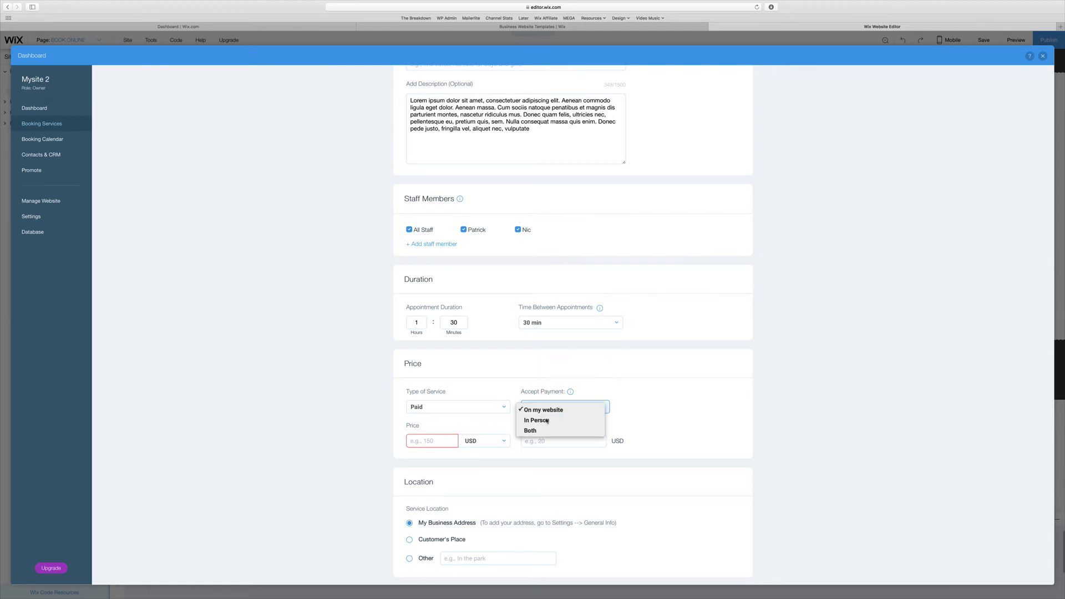
pyautogui.click(546, 420)
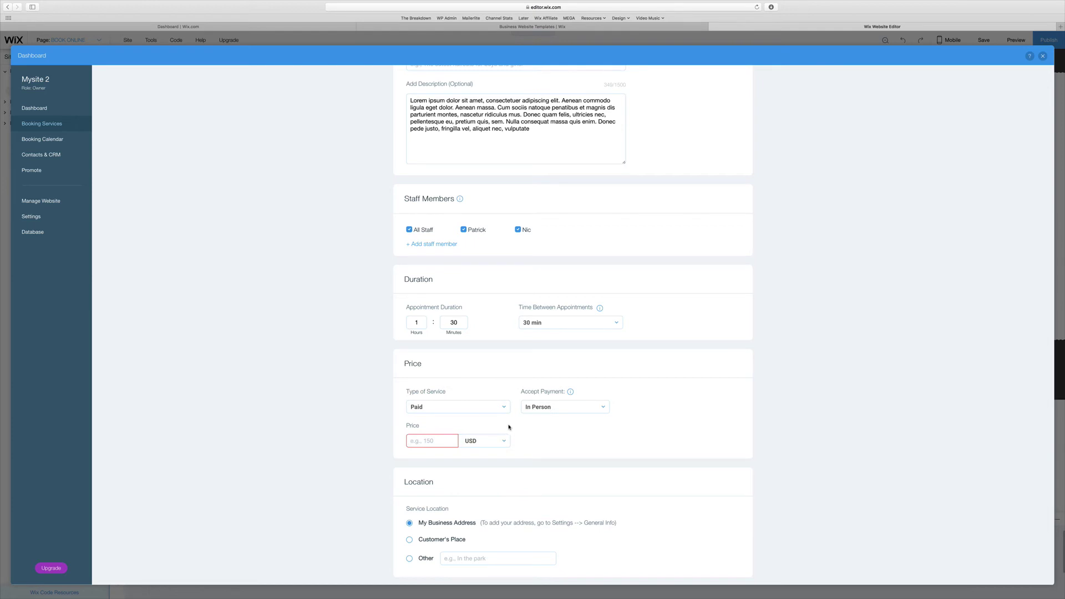
pyautogui.write('150')
pyautogui.scroll(-1, 516, 425)
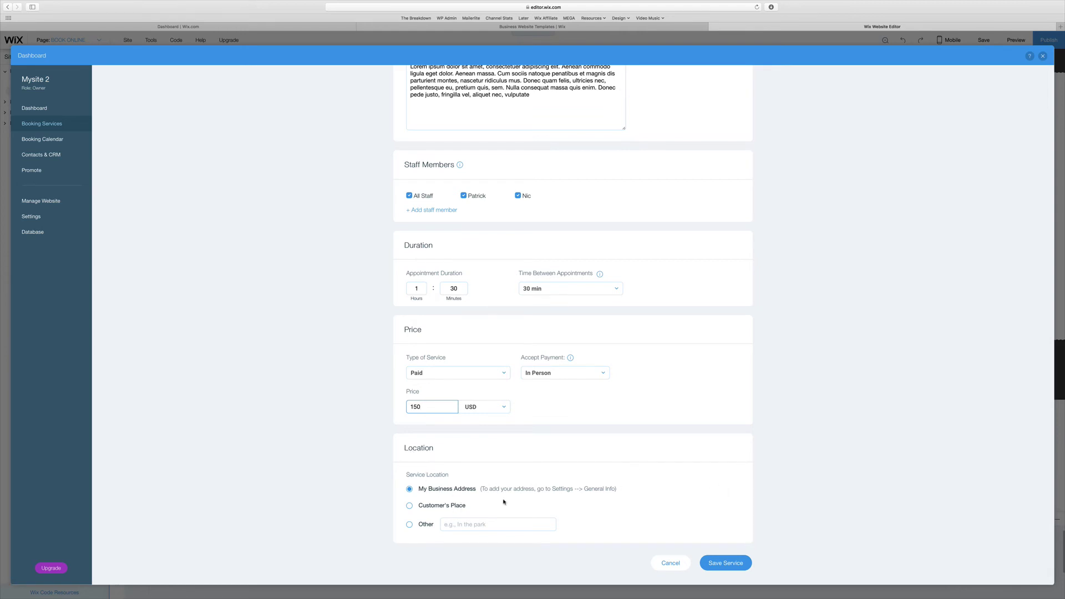
pyautogui.click(409, 524)
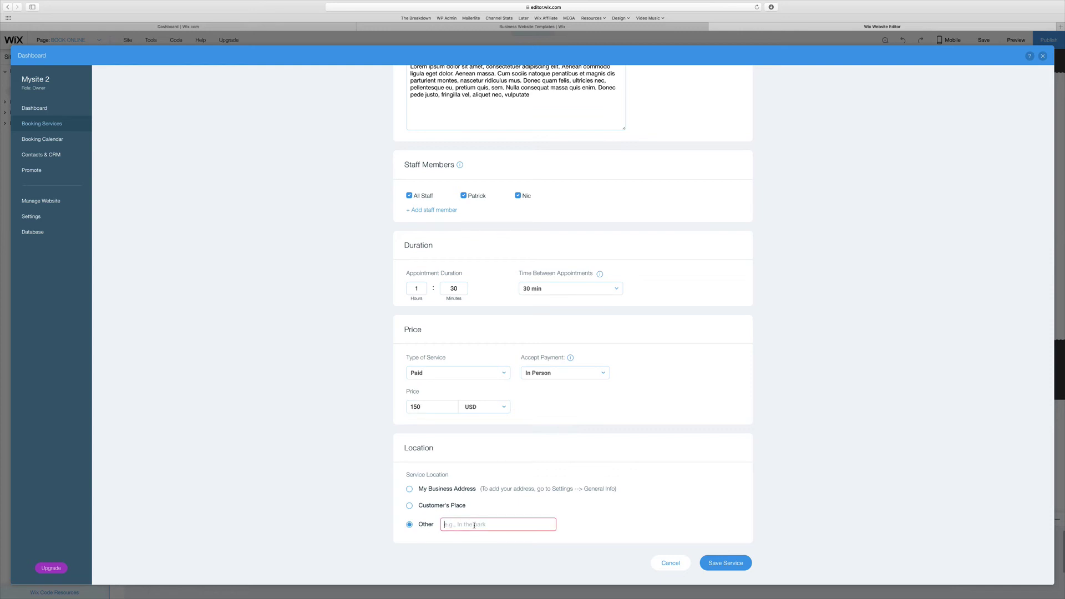
pyautogui.write('Downtown')
pyautogui.click(725, 562)
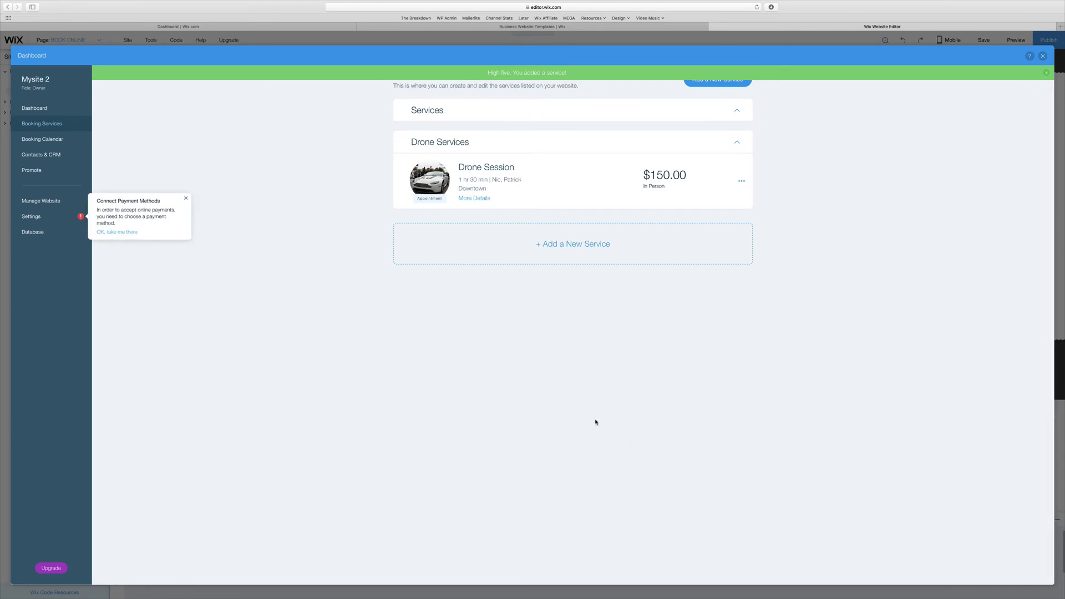
pyautogui.scroll(1, 596, 423)
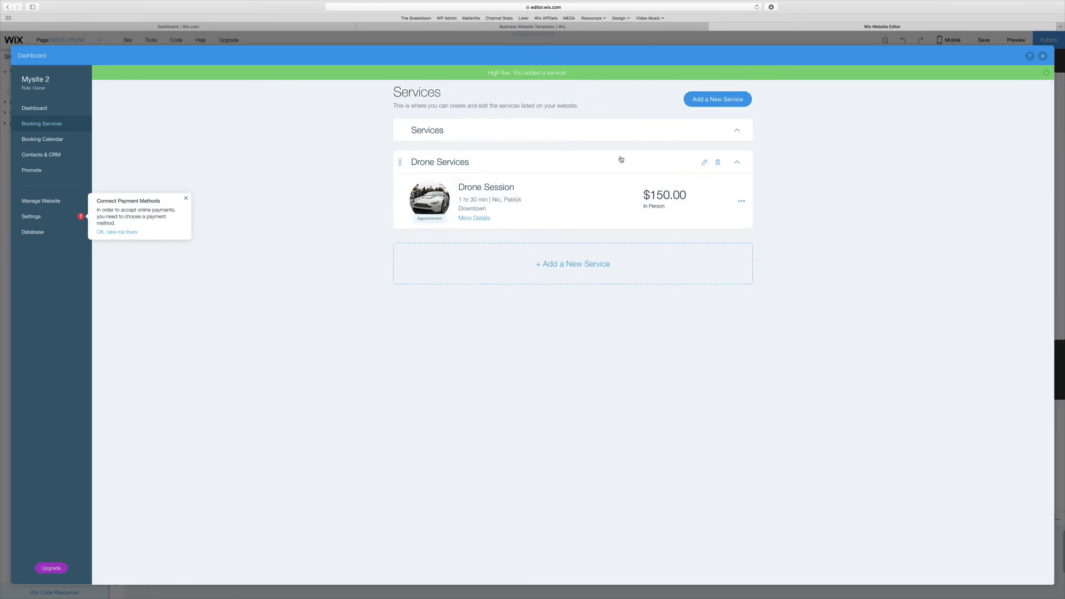
# - Delete the old Services category and open the Booking Calendar
pyautogui.moveTo(573, 130)
pyautogui.click(717, 131)
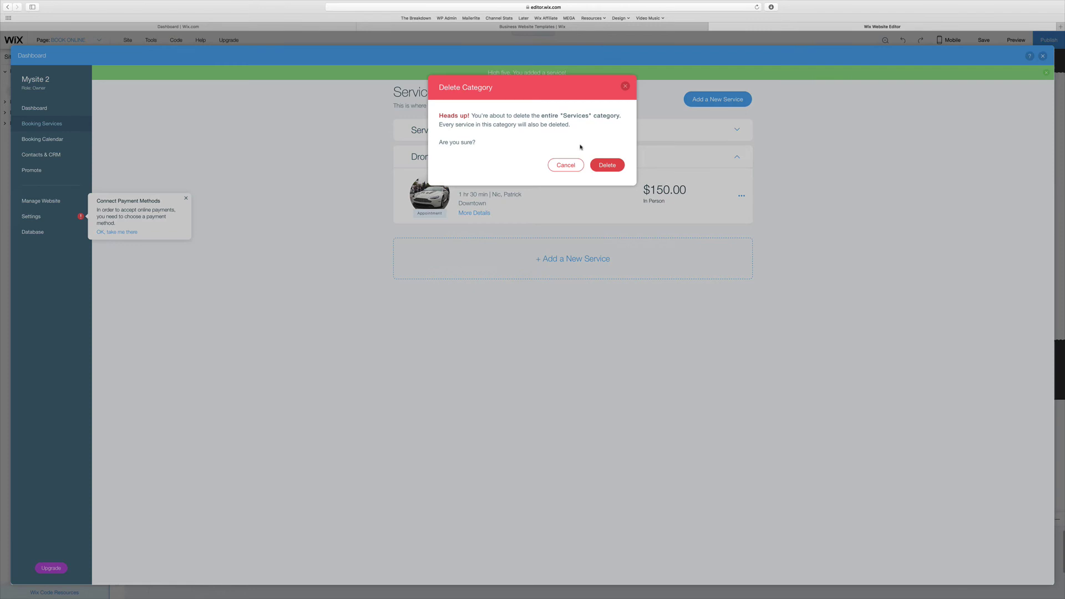
pyautogui.click(607, 163)
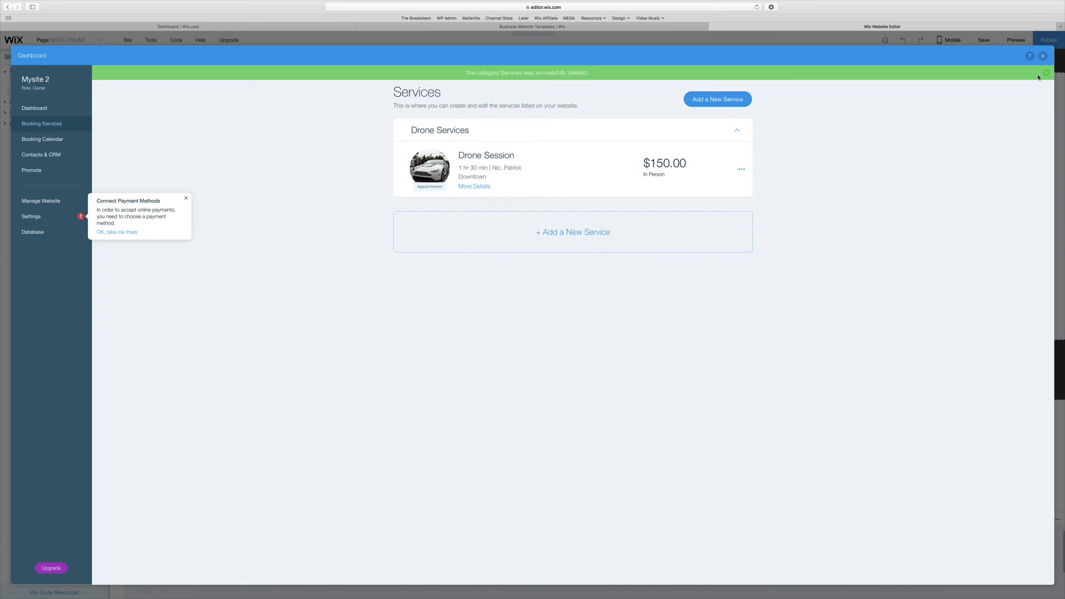
pyautogui.click(37, 140)
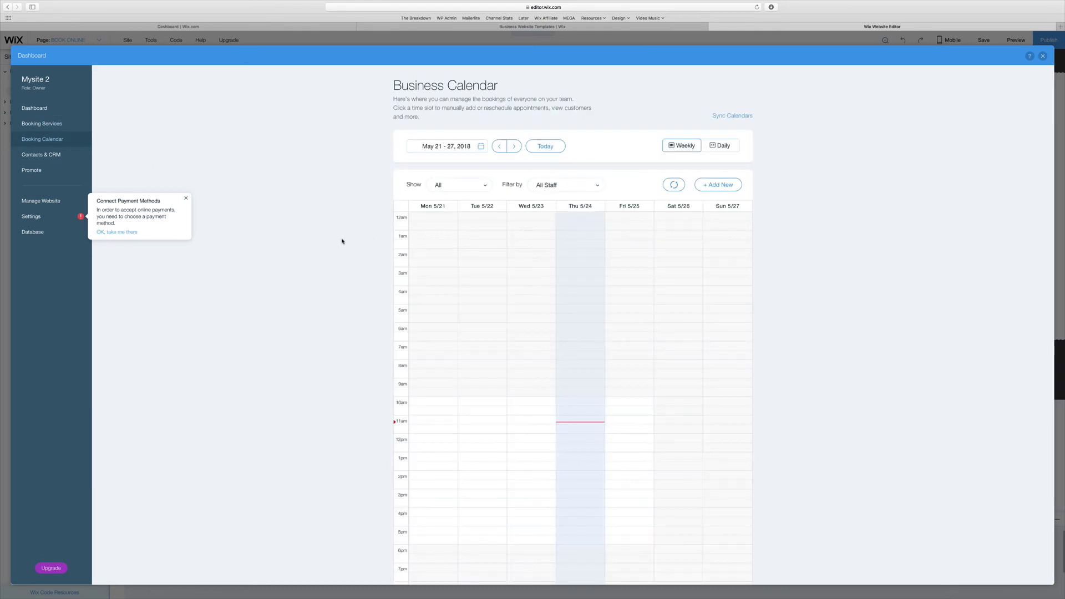
pyautogui.scroll(-2, 339, 239)
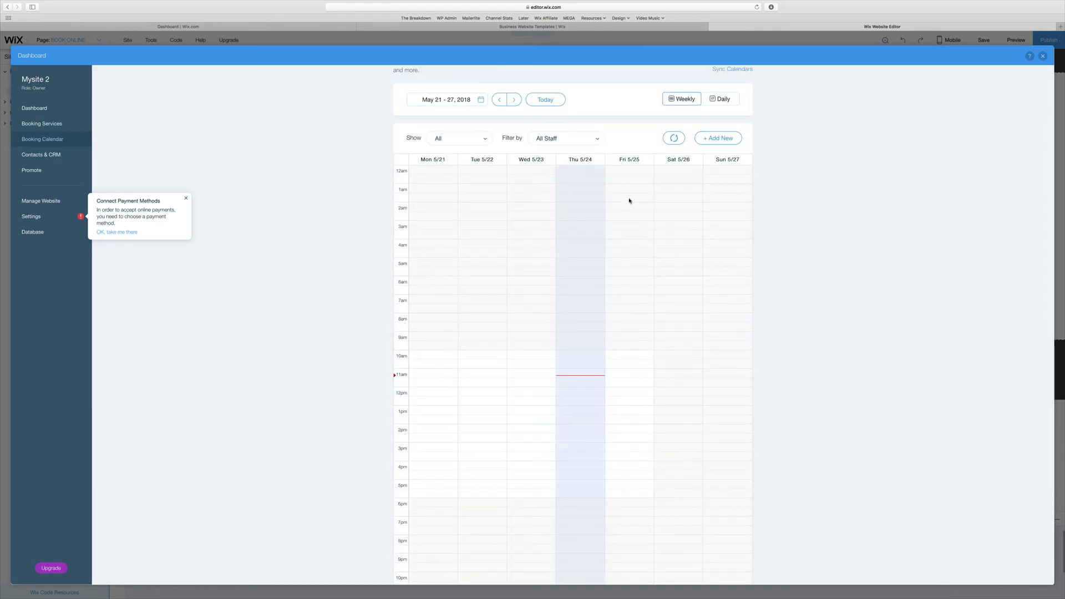
pyautogui.scroll(-2, 567, 211)
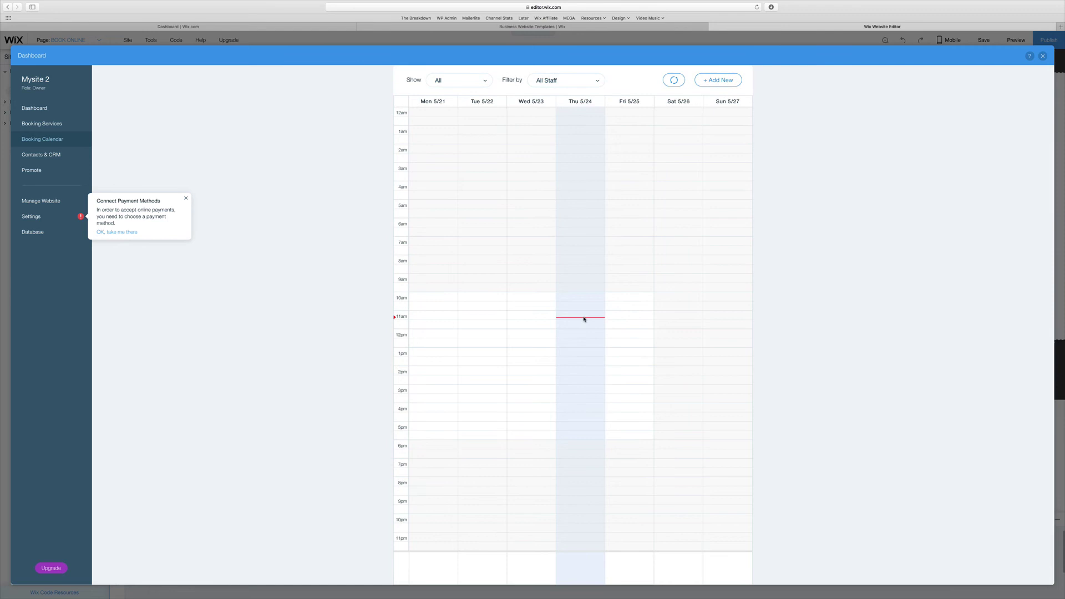
pyautogui.scroll(-2, 606, 294)
pyautogui.scroll(4, 605, 294)
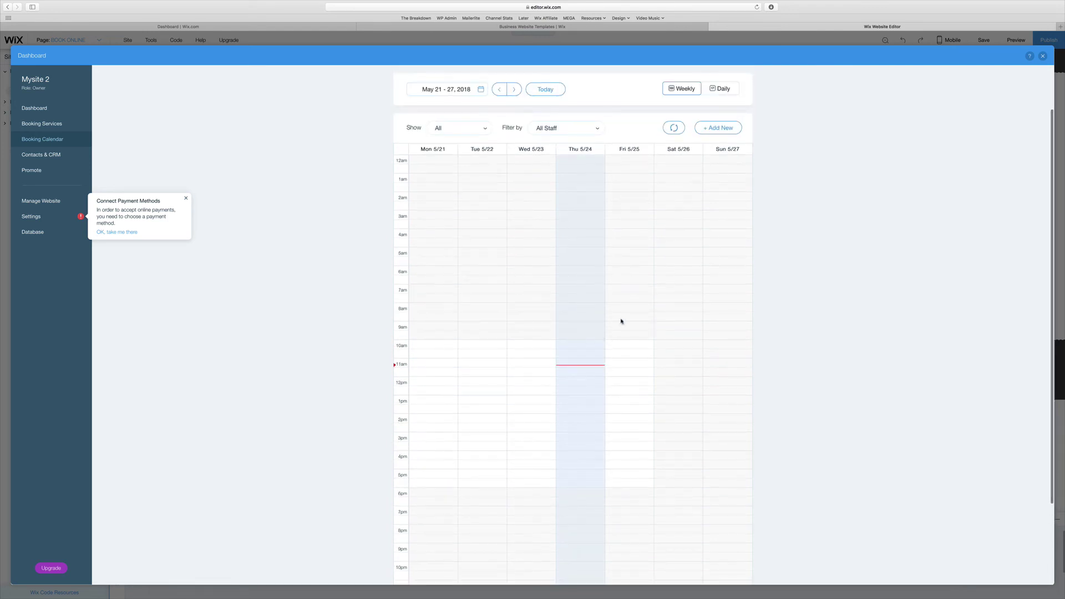
pyautogui.scroll(-4, 617, 270)
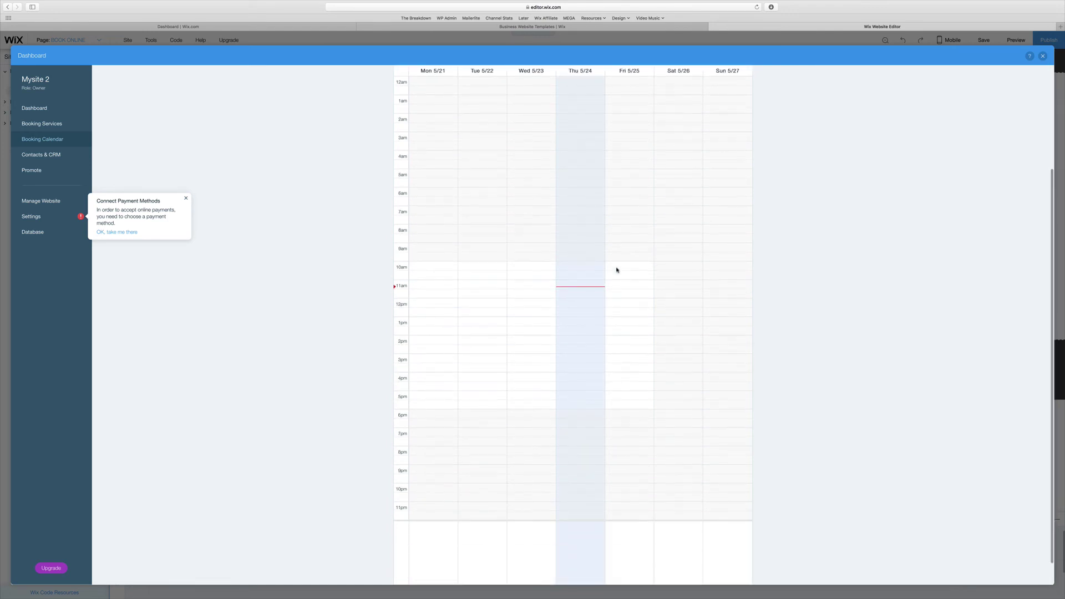
pyautogui.scroll(3, 617, 270)
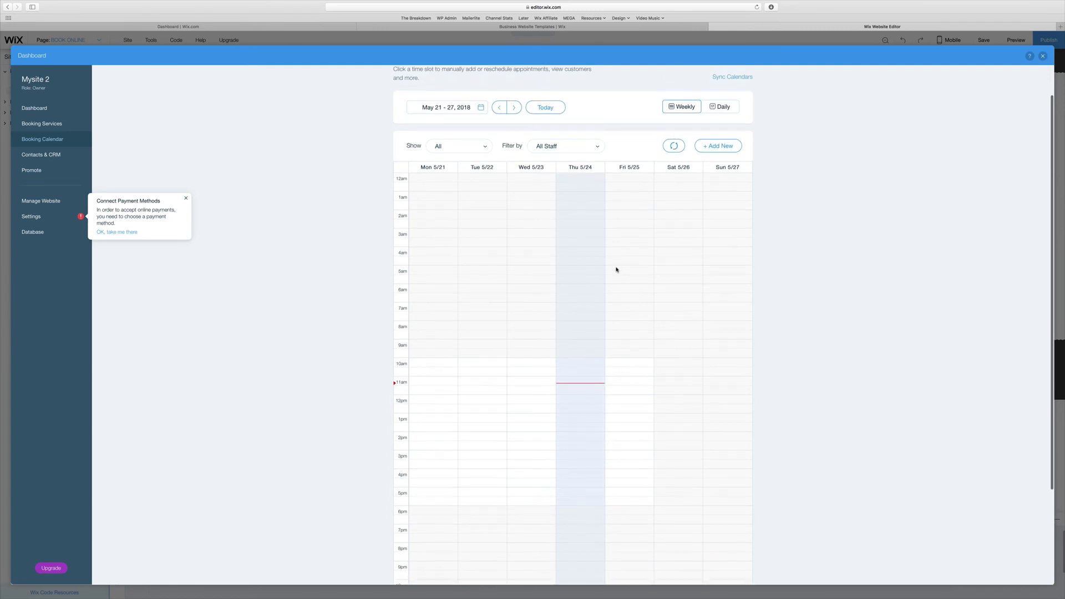
pyautogui.scroll(3, 617, 269)
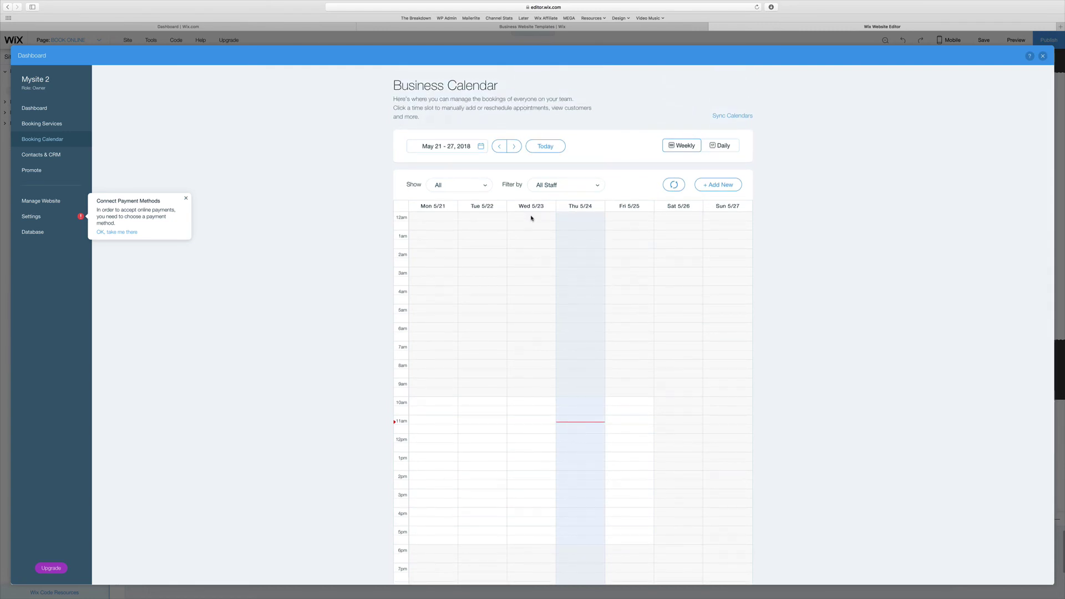
# - Visit Contacts & CRM, then return to the dashboard Main Menu
pyautogui.click(36, 155)
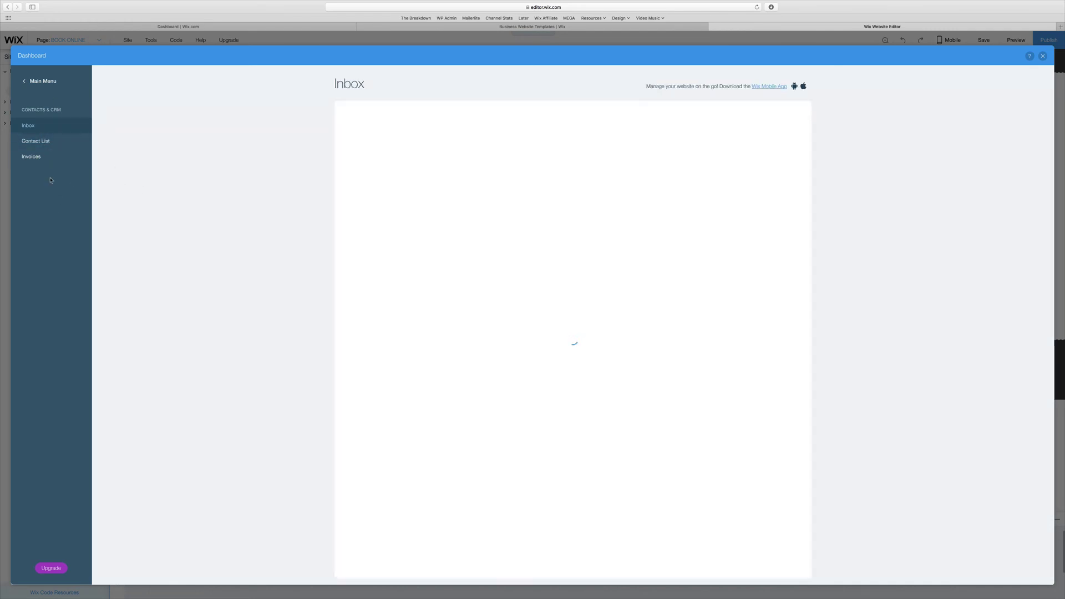
pyautogui.click(43, 81)
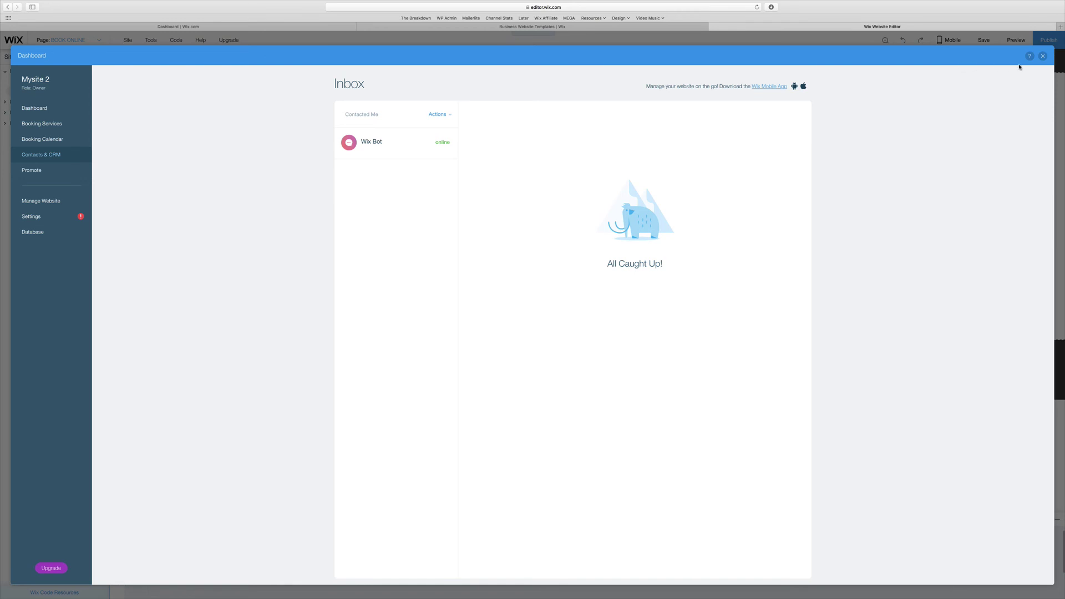
# - Close the dashboard, preview the site, and start booking the Drone Session
pyautogui.click(1043, 57)
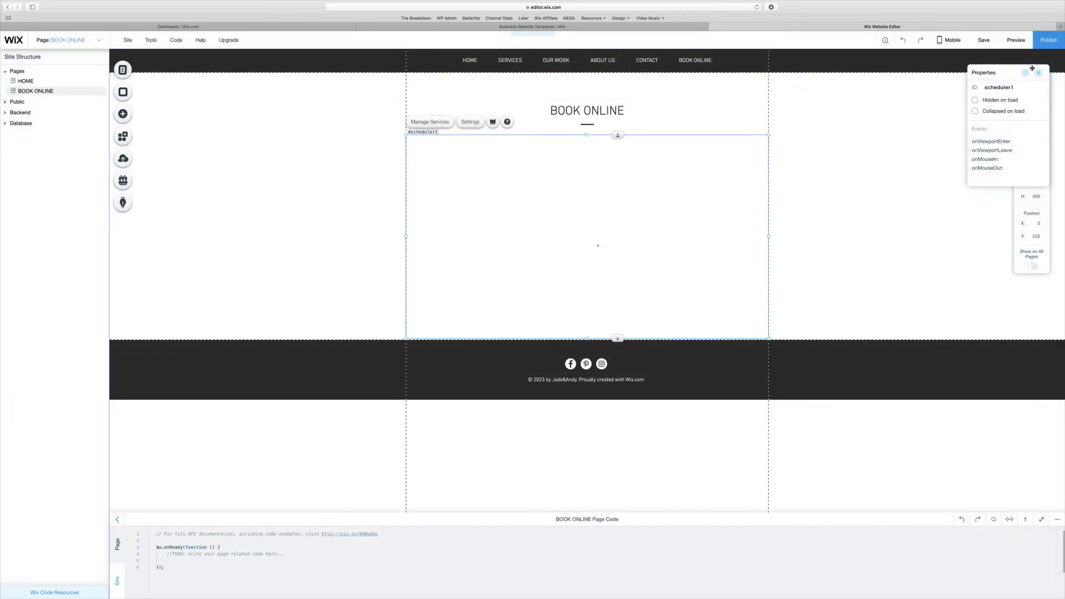
pyautogui.click(1016, 40)
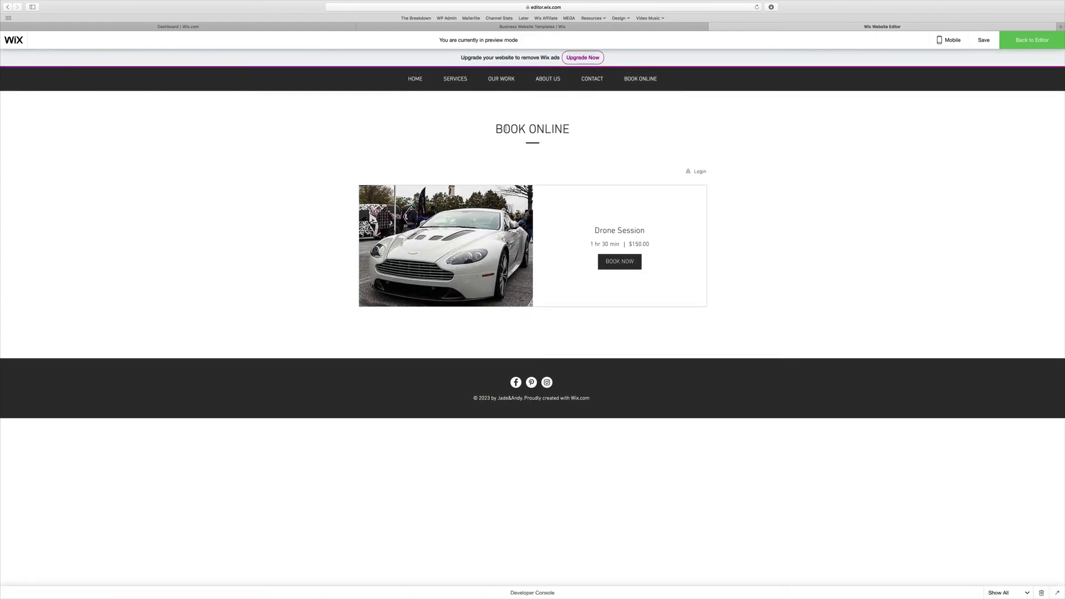
pyautogui.click(622, 263)
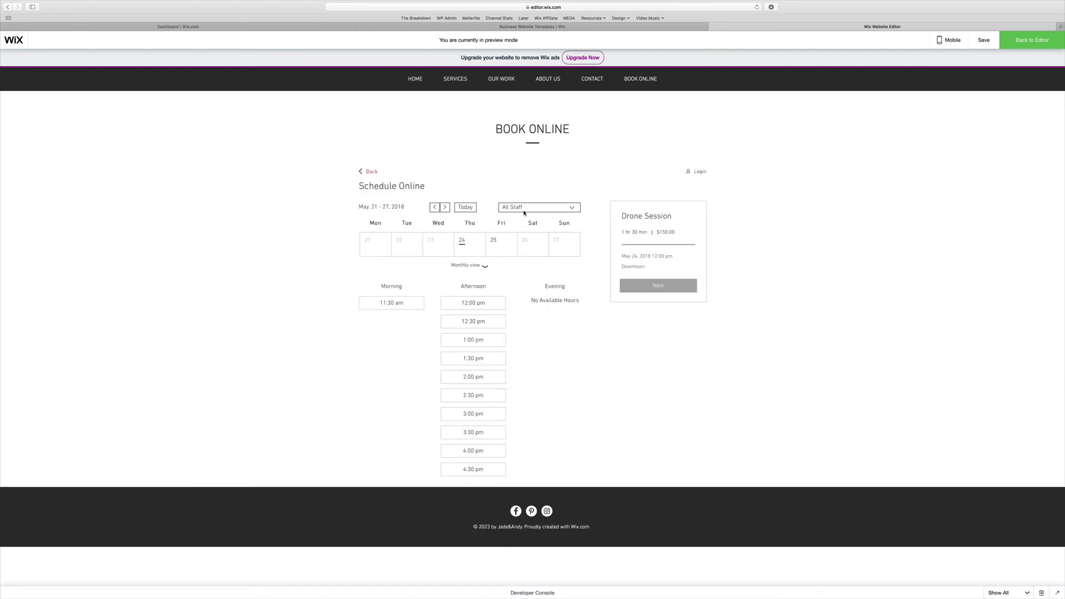
# - Book one staff member for May 30 at 1:00 pm and enter contact details
pyautogui.click(537, 207)
pyautogui.click(520, 247)
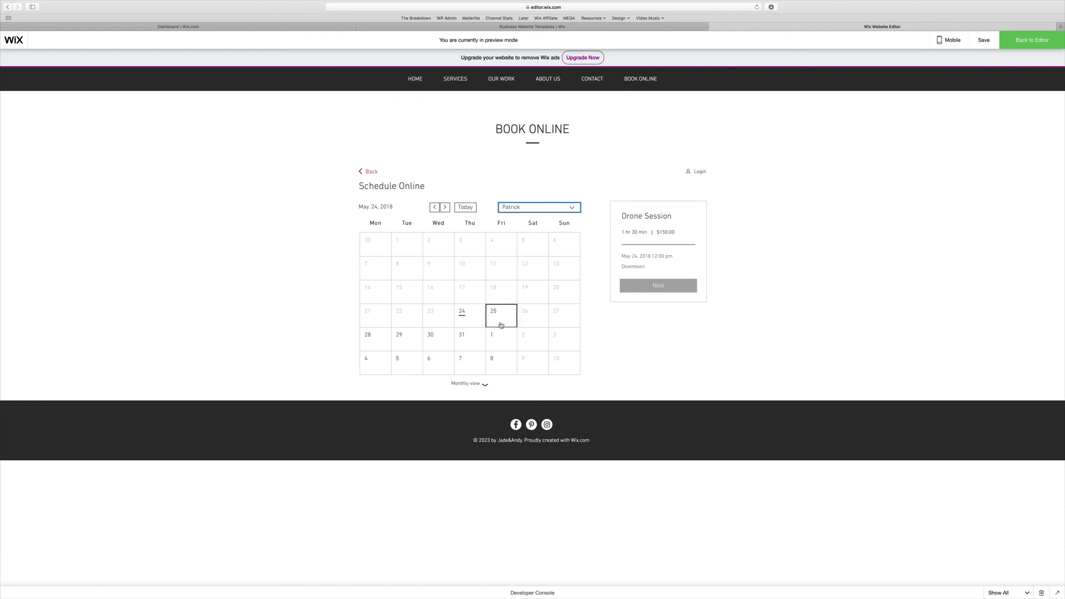
pyautogui.click(440, 338)
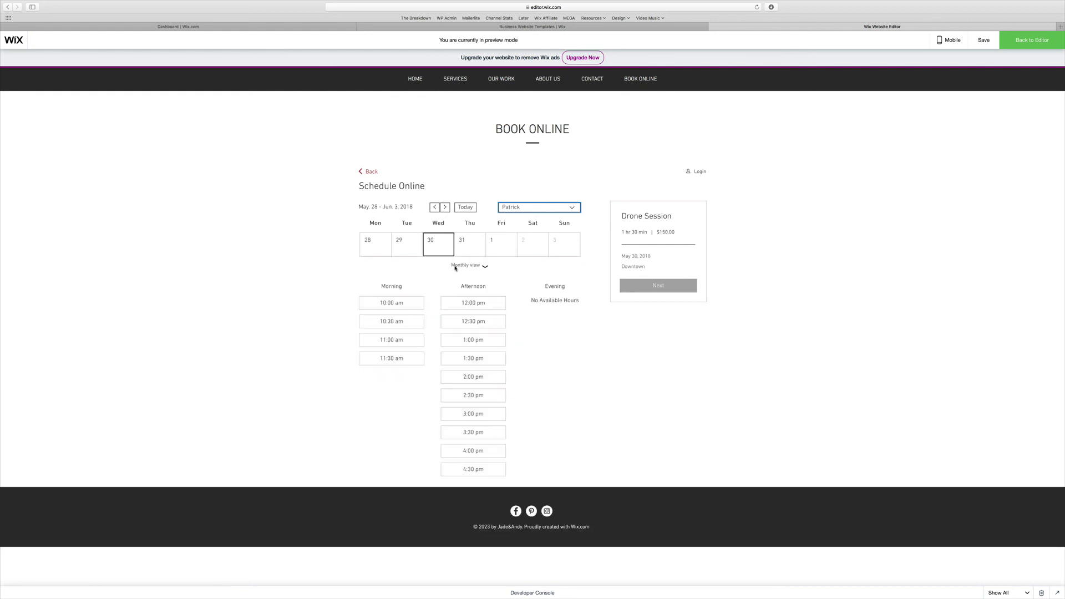
pyautogui.click(472, 339)
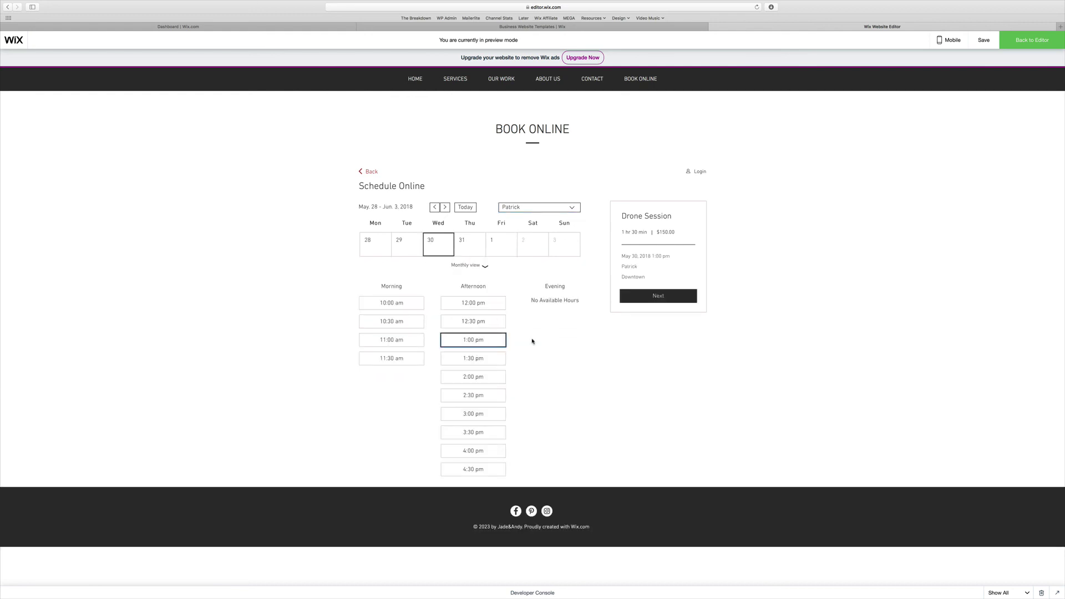
pyautogui.click(658, 296)
pyautogui.click(399, 231)
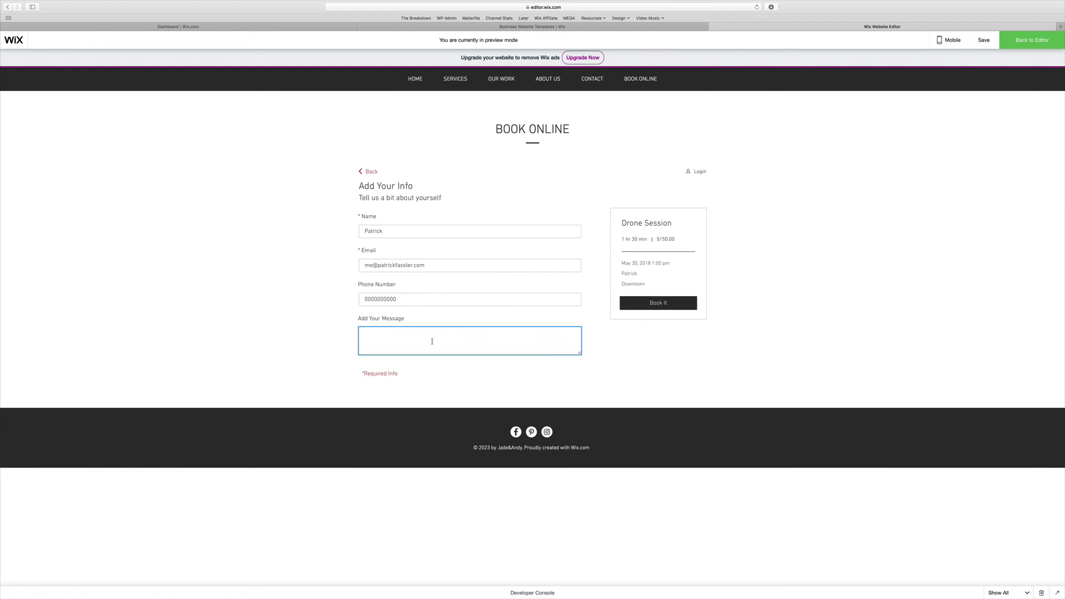
pyautogui.write('ello')
# - Submit the booking and review the Wed 30 May, 1:00 pm confirmation page
pyautogui.click(658, 304)
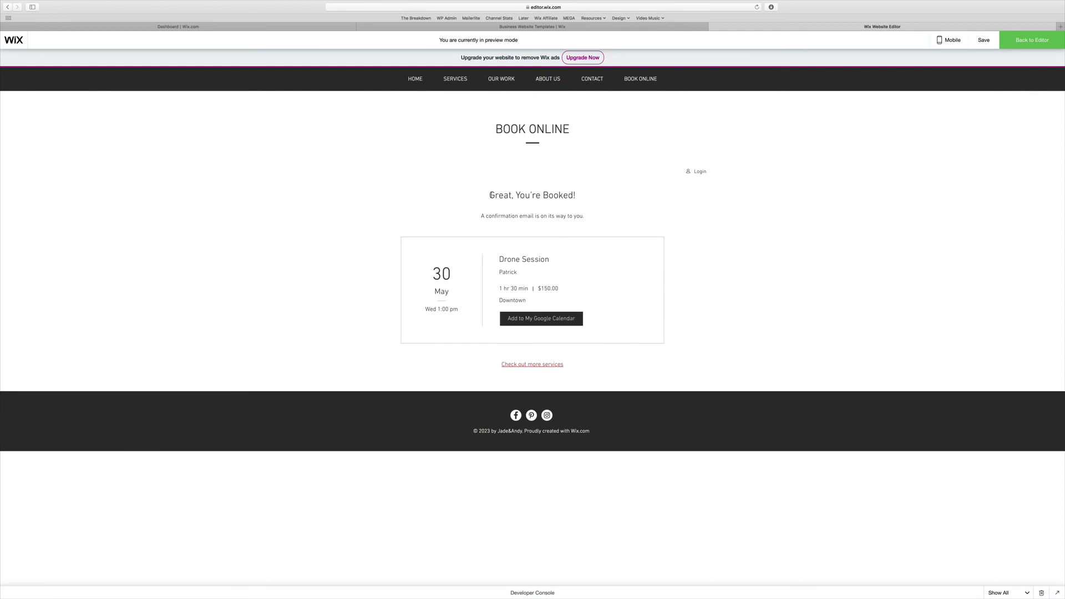
pyautogui.moveTo(493, 195); pyautogui.dragTo(554, 195)
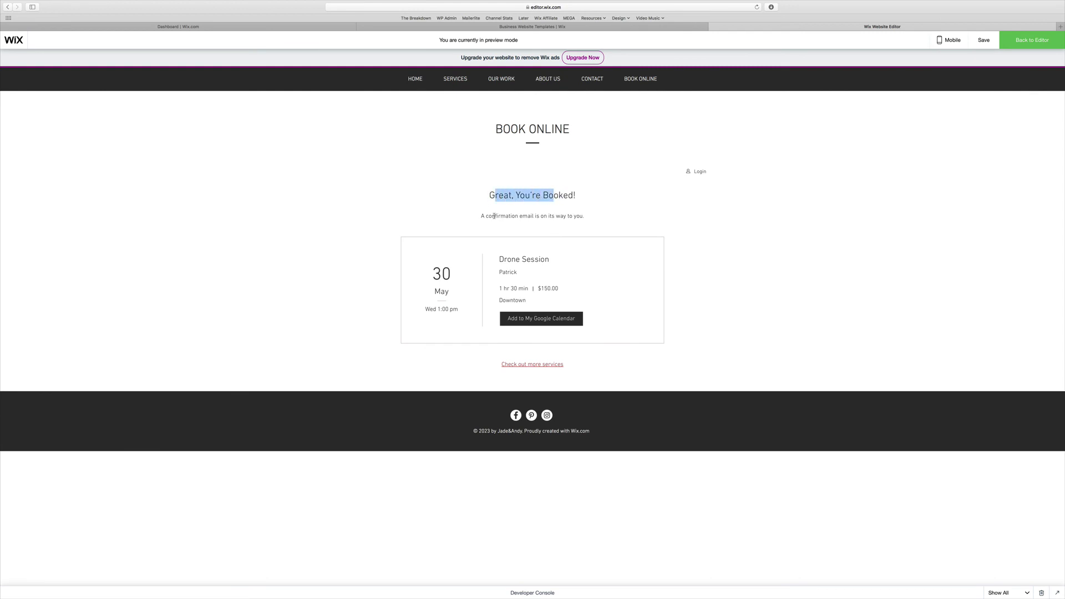
pyautogui.moveTo(494, 216); pyautogui.dragTo(584, 216)
pyautogui.click(512, 285)
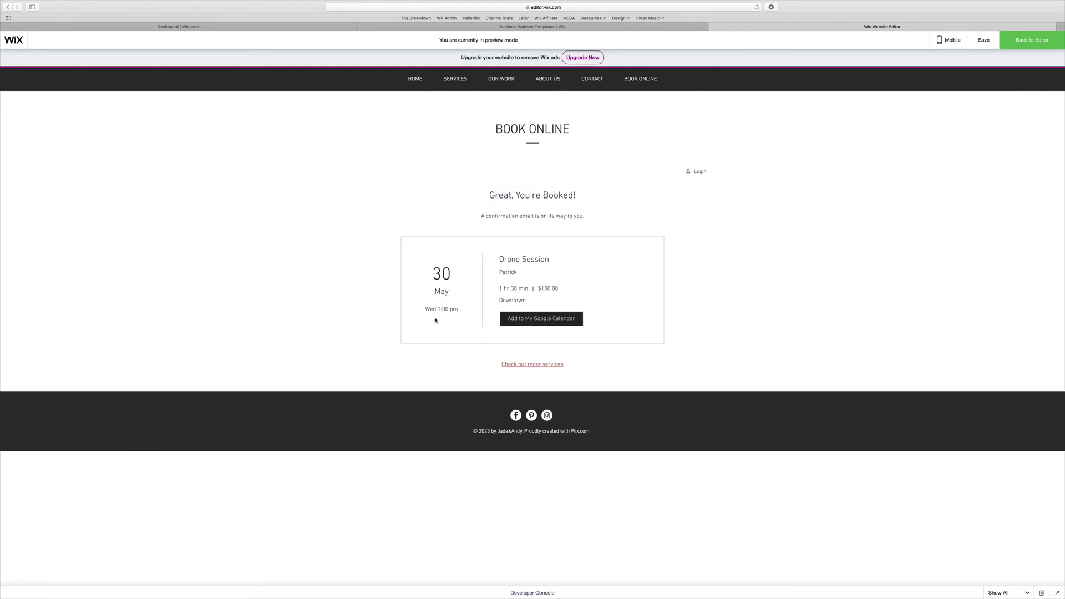